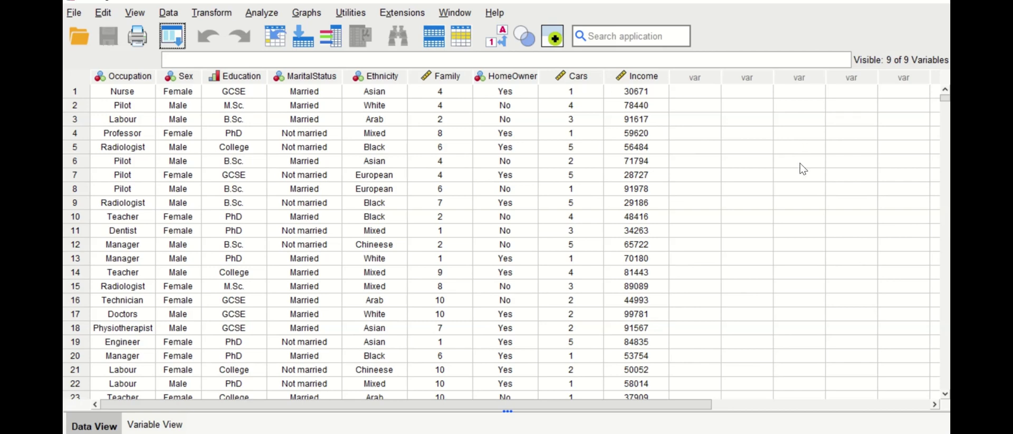
Examine the dataset's rows and the type and measurement level of each variable from Occupation to Income.
{"action": "scroll", "coordinate": [900, 176], "scroll_direction": "down", "scroll_amount": 7}
{"action": "scroll", "coordinate": [808, 182], "scroll_direction": "up", "scroll_amount": 7}
{"action": "left_click", "coordinate": [67, 20]}
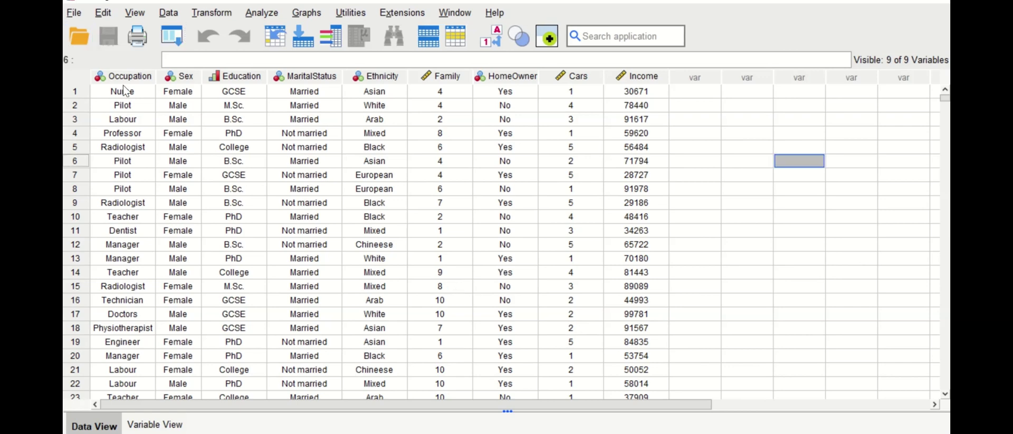
{"action": "mouse_move", "coordinate": [139, 80]}
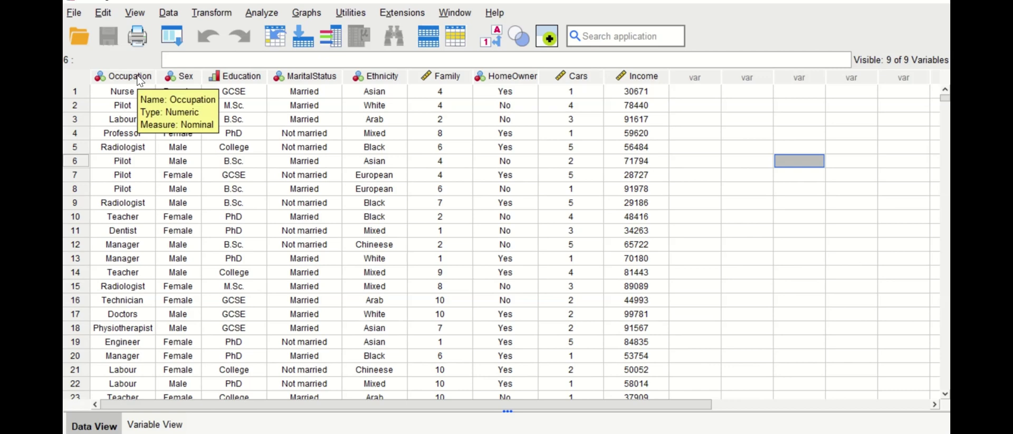
{"action": "mouse_move", "coordinate": [191, 80]}
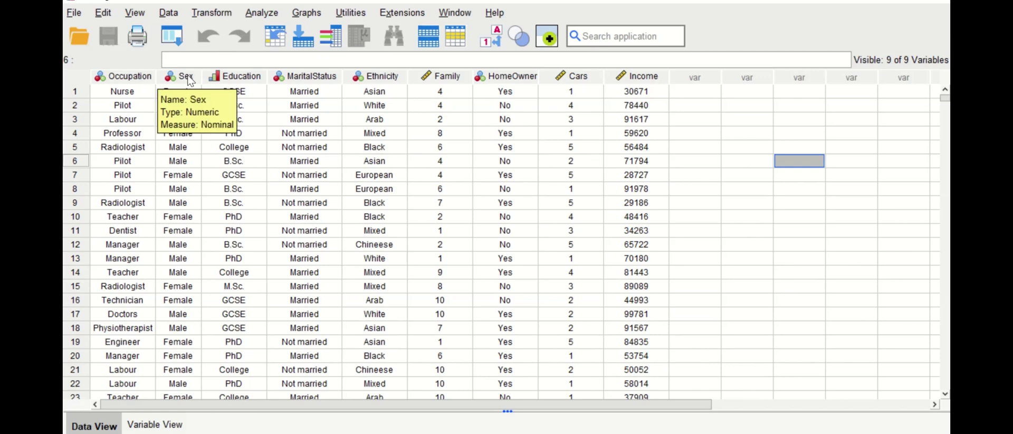
{"action": "mouse_move", "coordinate": [240, 80]}
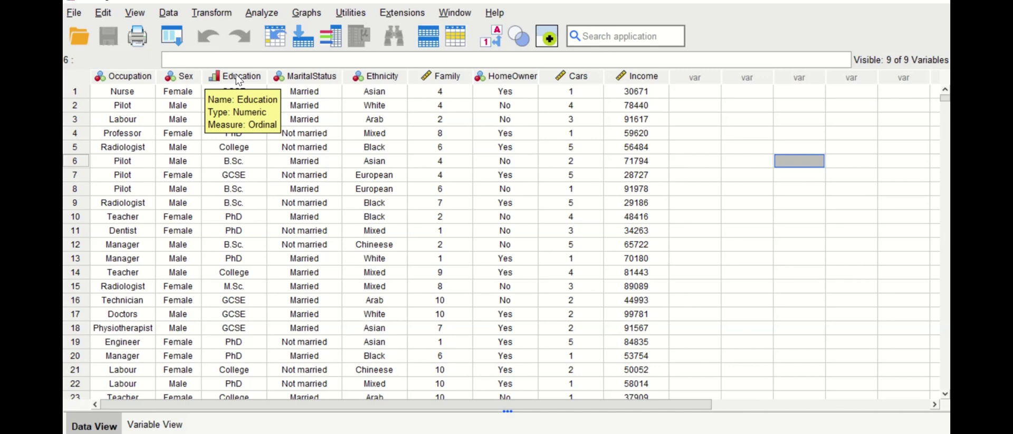
{"action": "mouse_move", "coordinate": [301, 78]}
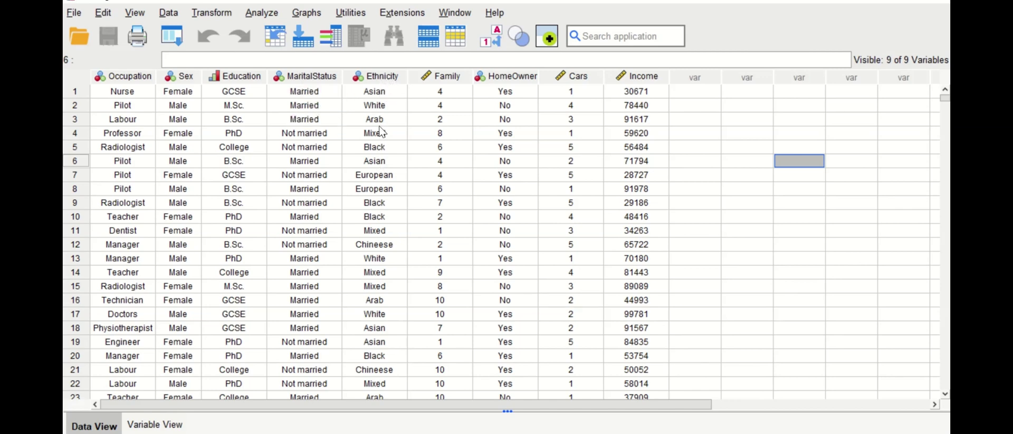
{"action": "mouse_move", "coordinate": [501, 83]}
{"action": "mouse_move", "coordinate": [575, 82]}
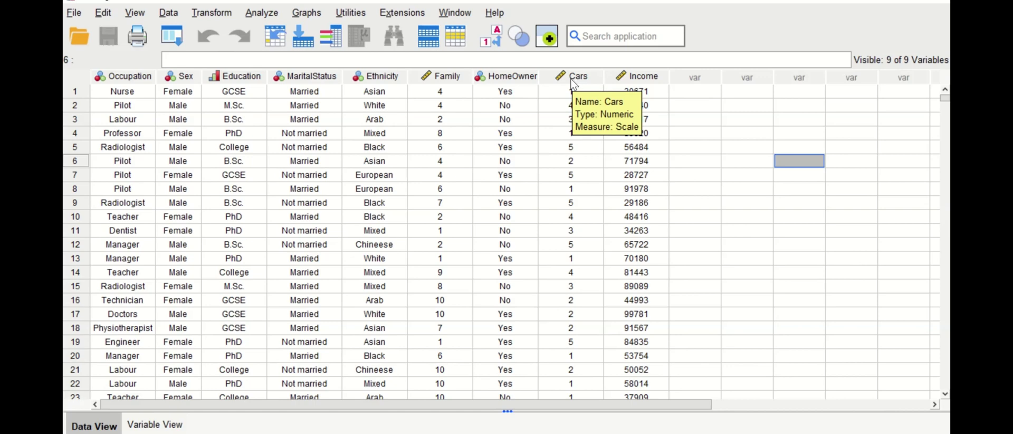
{"action": "mouse_move", "coordinate": [625, 87]}
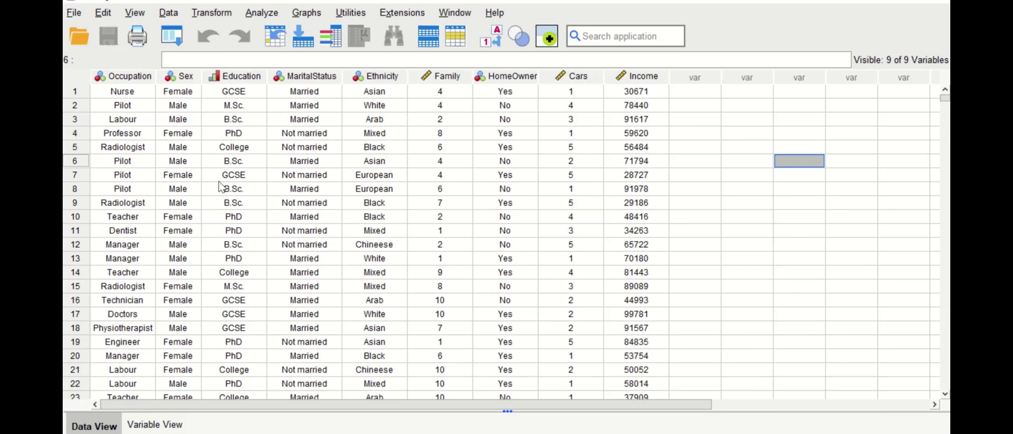
Show the variable definitions and review the full list of value labels for Occupation, leaving it unedited.
{"action": "left_click", "coordinate": [154, 425]}
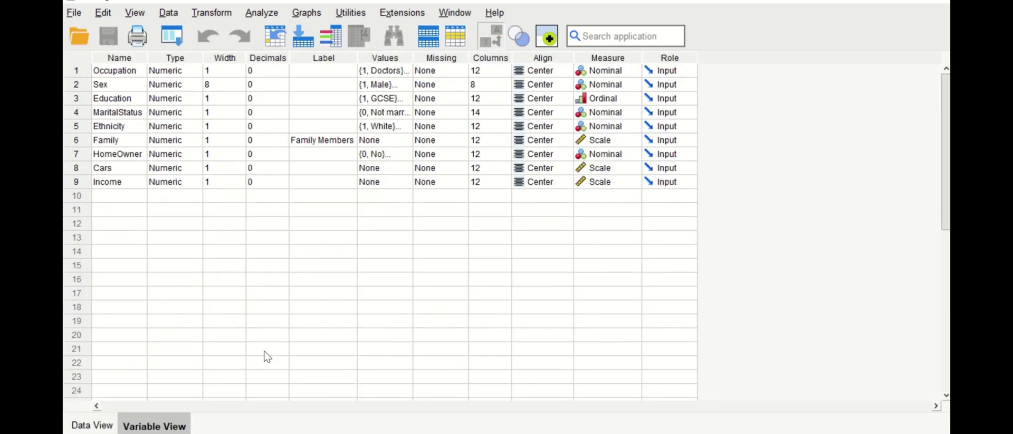
{"action": "left_click", "coordinate": [406, 72]}
{"action": "left_click", "coordinate": [406, 72]}
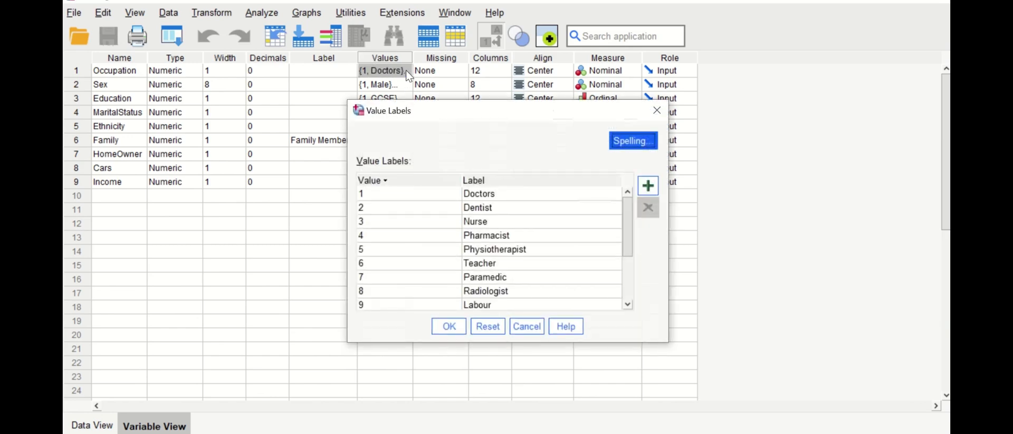
{"action": "scroll", "coordinate": [559, 232], "scroll_direction": "down", "scroll_amount": 1}
{"action": "scroll", "coordinate": [557, 229], "scroll_direction": "down", "scroll_amount": 1}
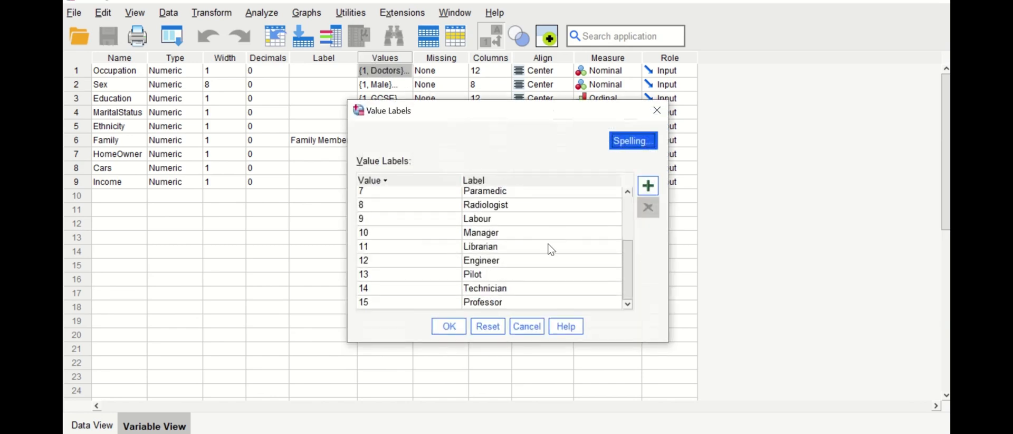
{"action": "scroll", "coordinate": [541, 267], "scroll_direction": "up", "scroll_amount": 2}
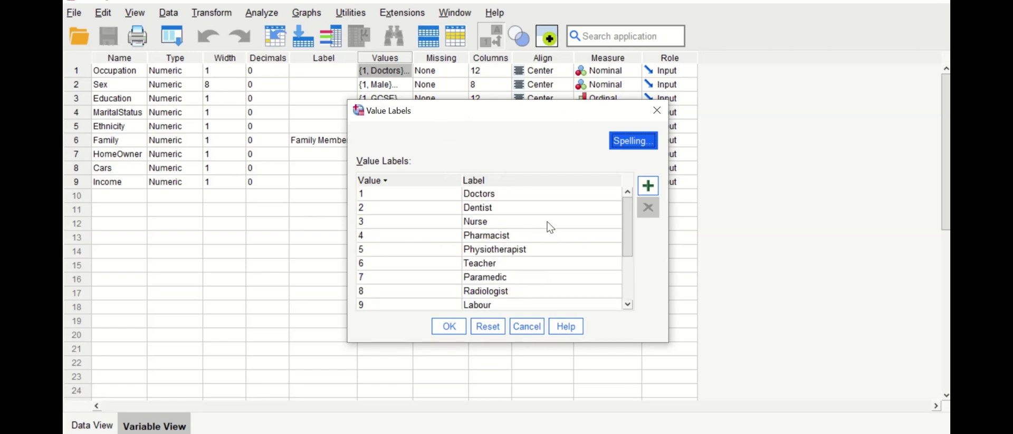
{"action": "left_click", "coordinate": [657, 110]}
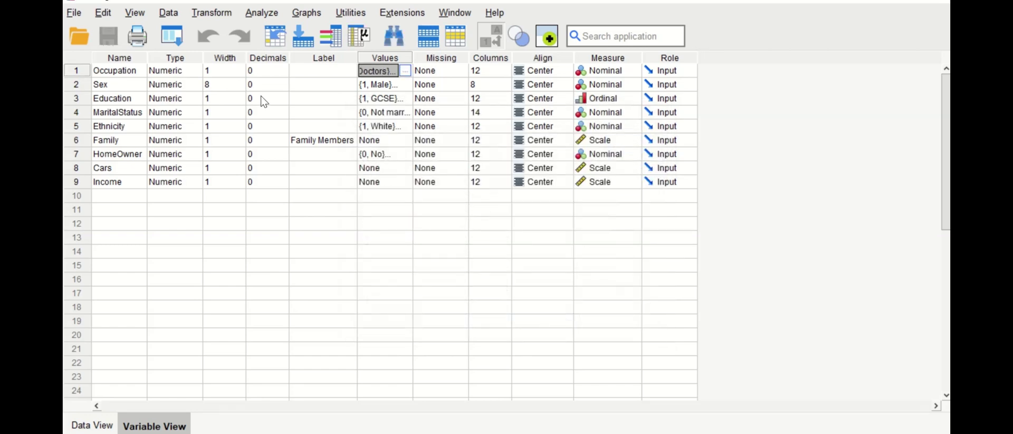
Review the value labels defined for Sex and for Education, closing each list without edits.
{"action": "left_click", "coordinate": [388, 86]}
{"action": "left_click", "coordinate": [405, 85]}
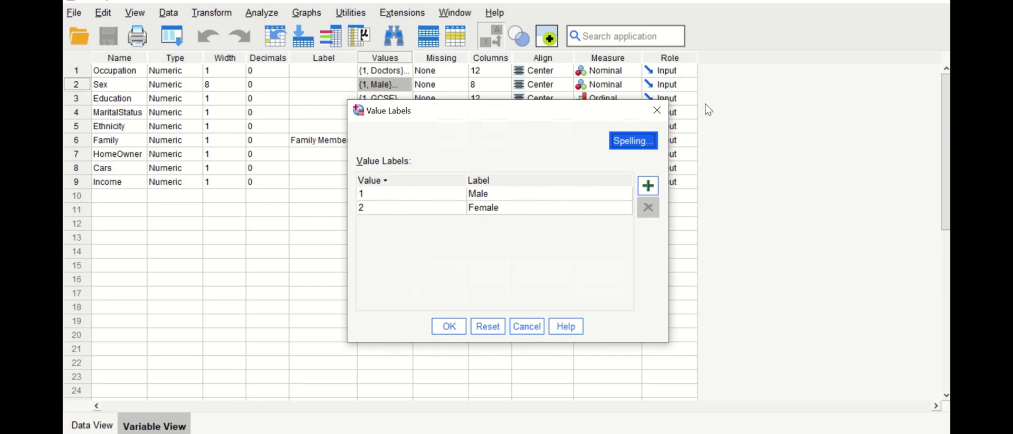
{"action": "left_click", "coordinate": [657, 110]}
{"action": "left_click", "coordinate": [381, 101]}
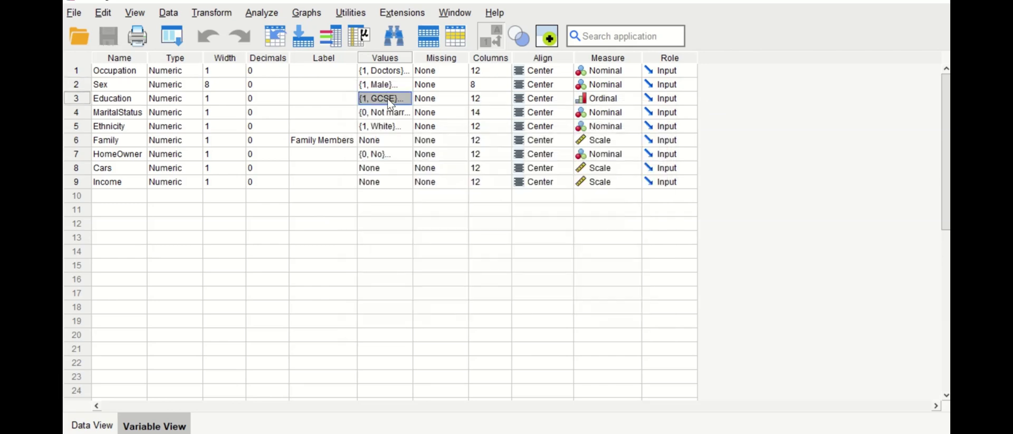
{"action": "left_click", "coordinate": [406, 98]}
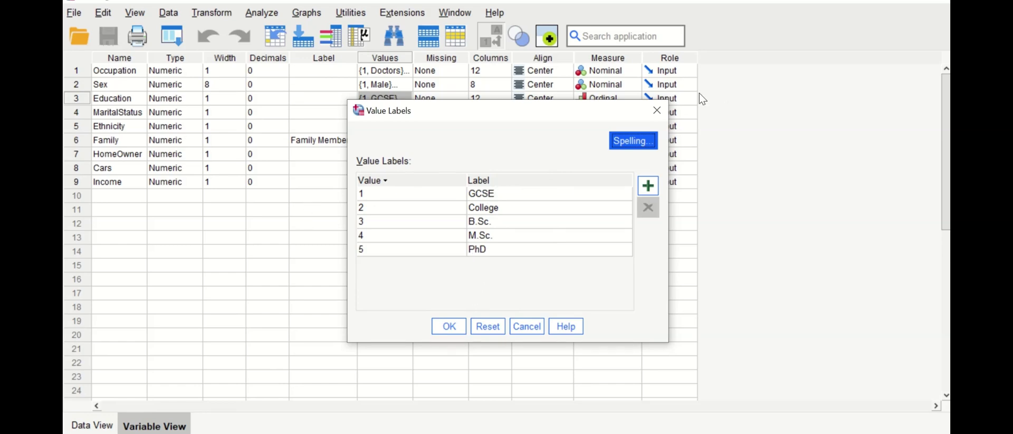
{"action": "left_click", "coordinate": [657, 110]}
Review the value labels defined for MaritalStatus and for Ethnicity, closing each list without edits.
{"action": "left_click", "coordinate": [393, 112]}
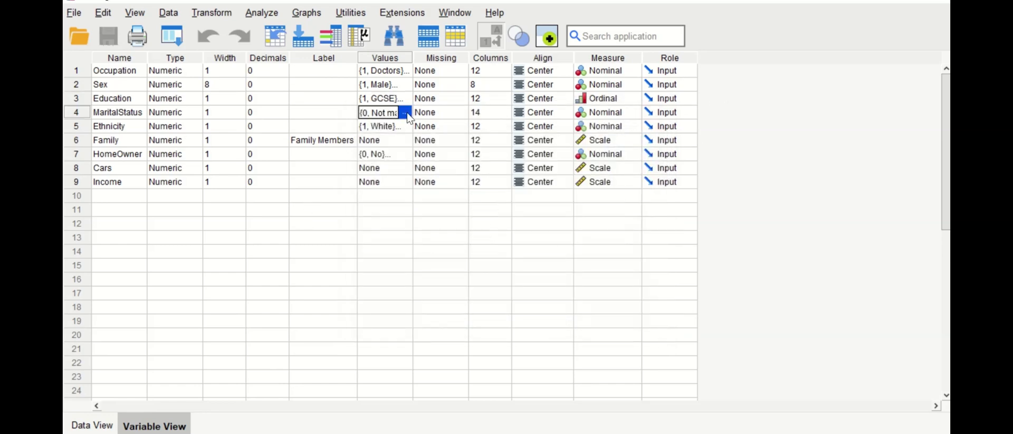
{"action": "left_click", "coordinate": [405, 112]}
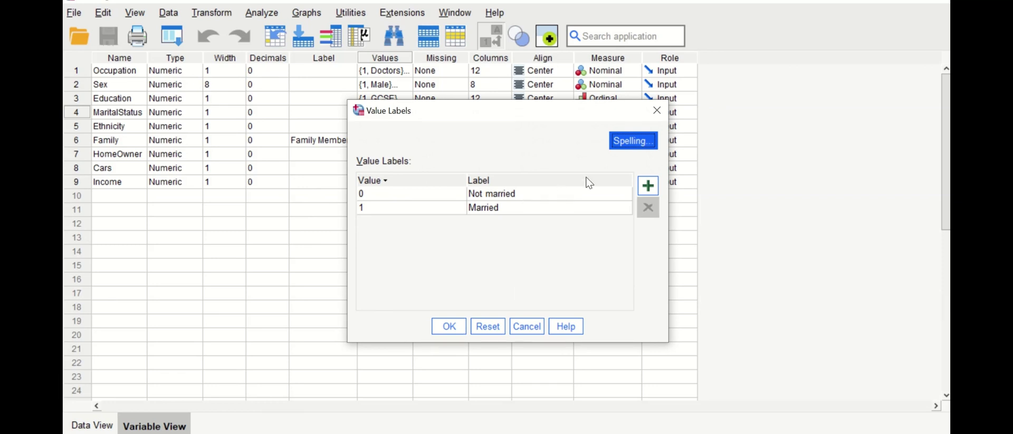
{"action": "left_click", "coordinate": [657, 110]}
{"action": "left_click", "coordinate": [401, 127]}
{"action": "left_click", "coordinate": [405, 126]}
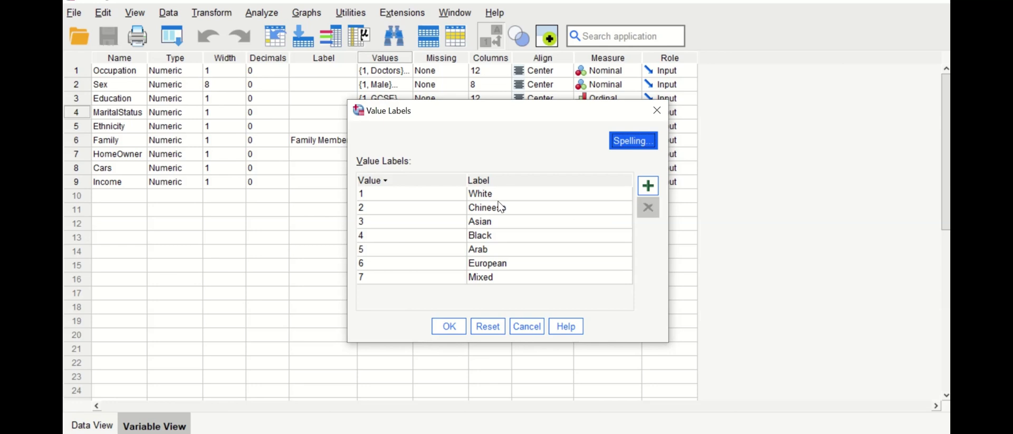
{"action": "left_click", "coordinate": [657, 110]}
Review the value labels defined for HomeOwner and close the list without edits.
{"action": "left_click", "coordinate": [385, 153]}
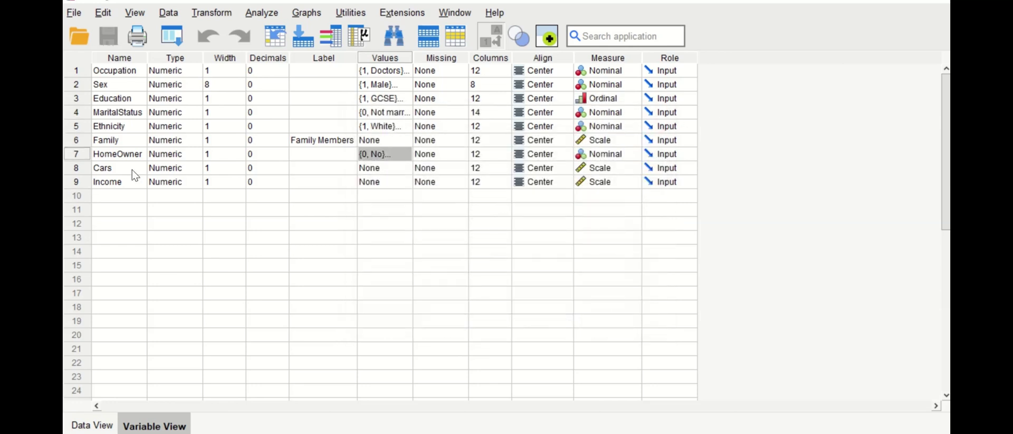
{"action": "left_click", "coordinate": [407, 153]}
{"action": "left_click", "coordinate": [408, 153]}
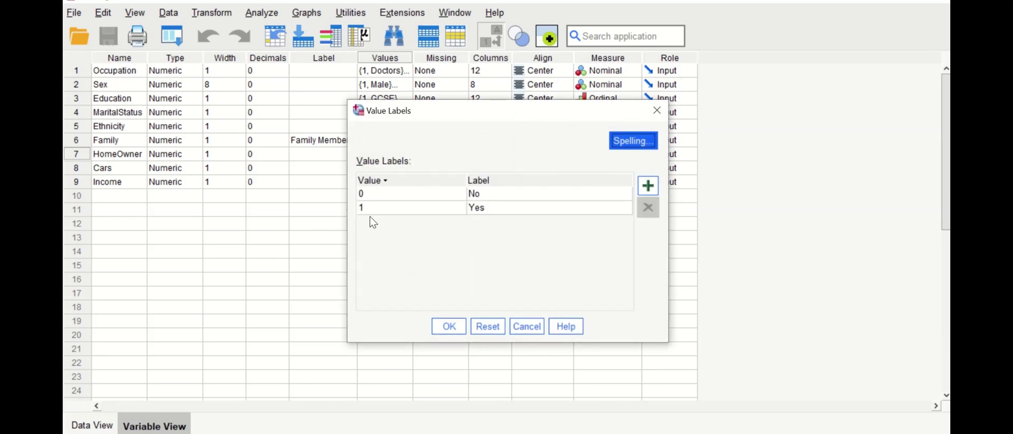
{"action": "left_click", "coordinate": [657, 110]}
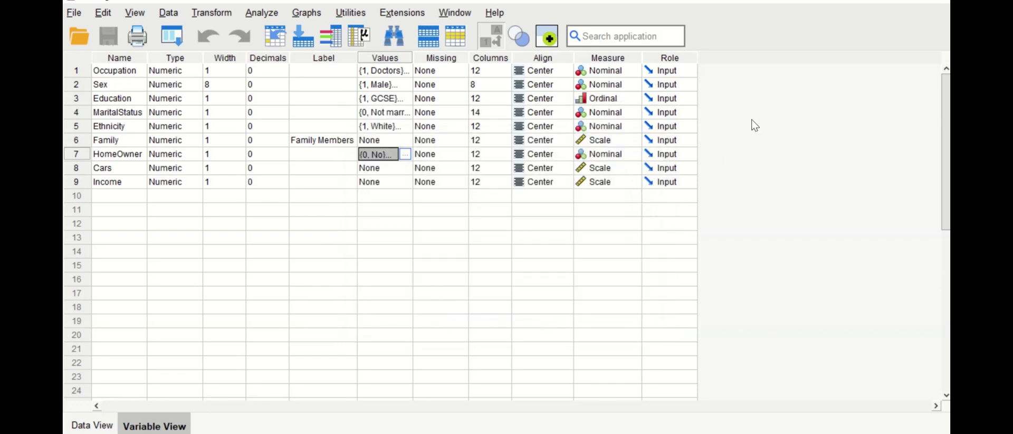
{"action": "left_click", "coordinate": [323, 293]}
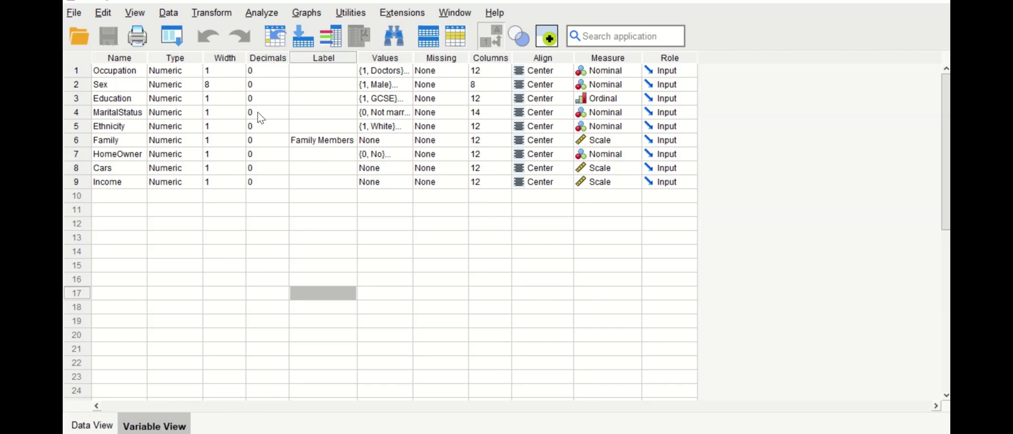
Run the Frequencies procedure on Occupation with frequency tables displayed, and review the resulting occupation table.
{"action": "left_click", "coordinate": [262, 13]}
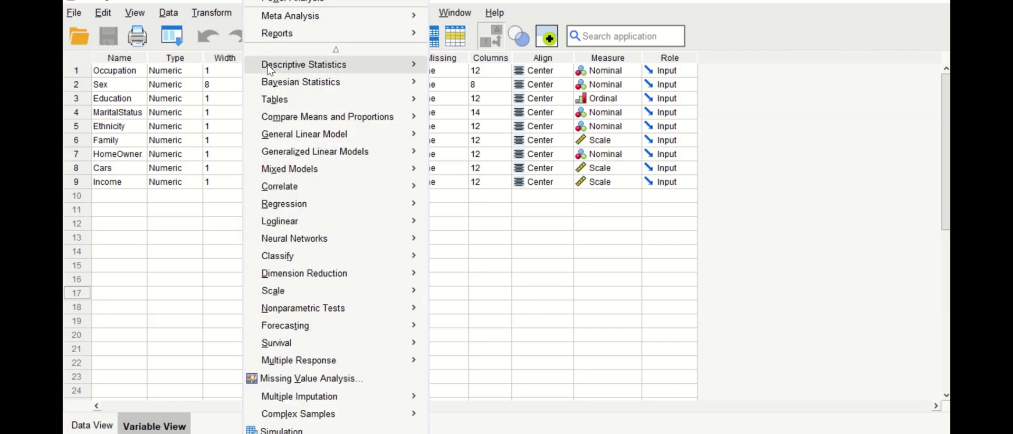
{"action": "mouse_move", "coordinate": [269, 69]}
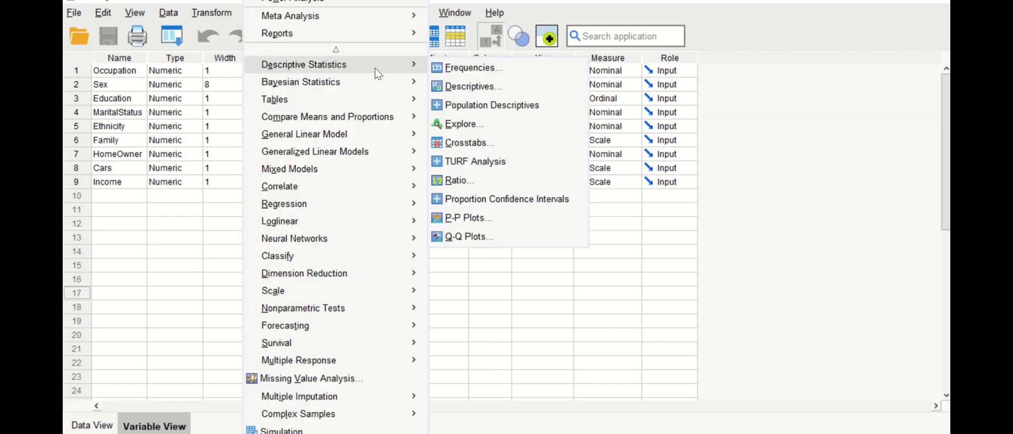
{"action": "left_click", "coordinate": [473, 67]}
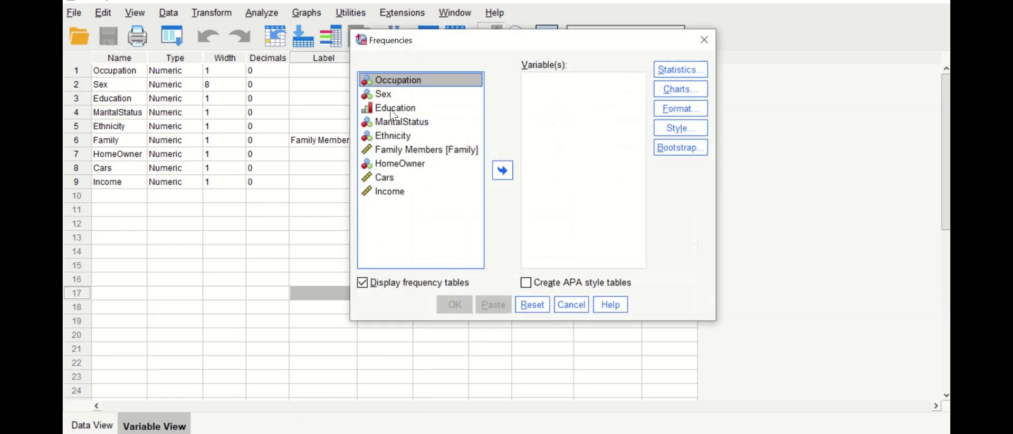
{"action": "left_click", "coordinate": [503, 170]}
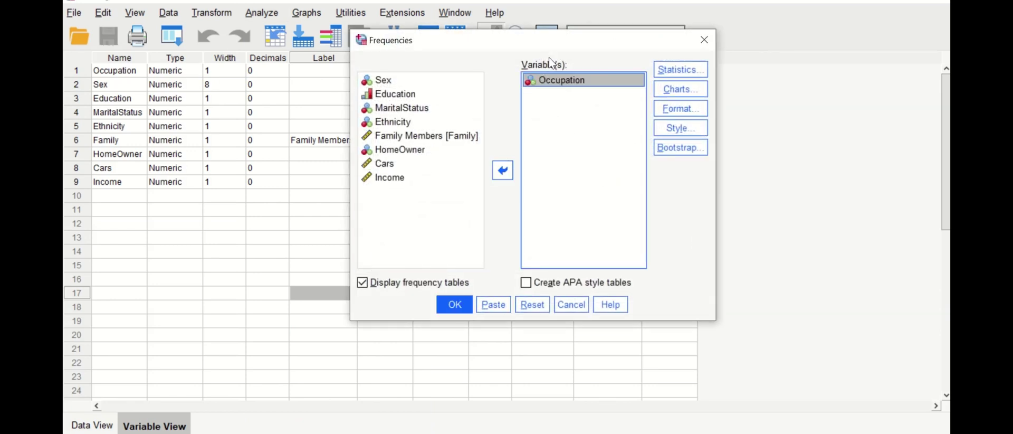
{"action": "left_click", "coordinate": [445, 311]}
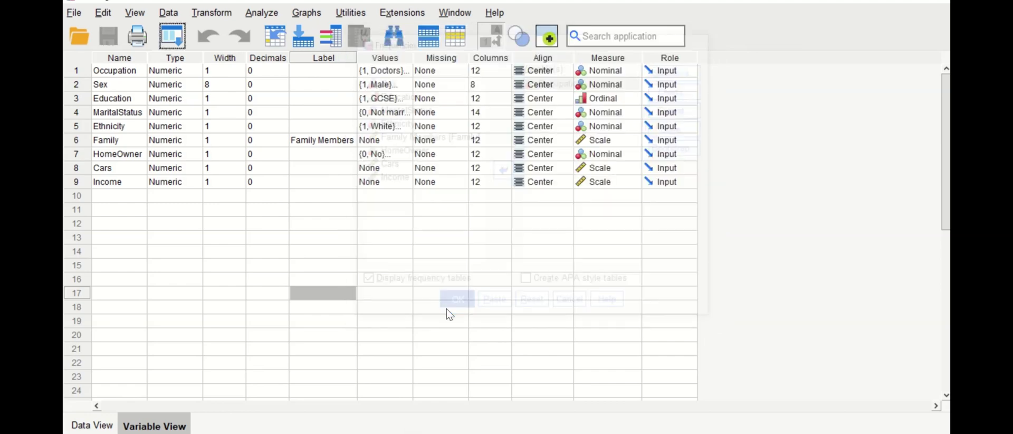
{"action": "scroll", "coordinate": [400, 215], "scroll_direction": "down", "scroll_amount": 2}
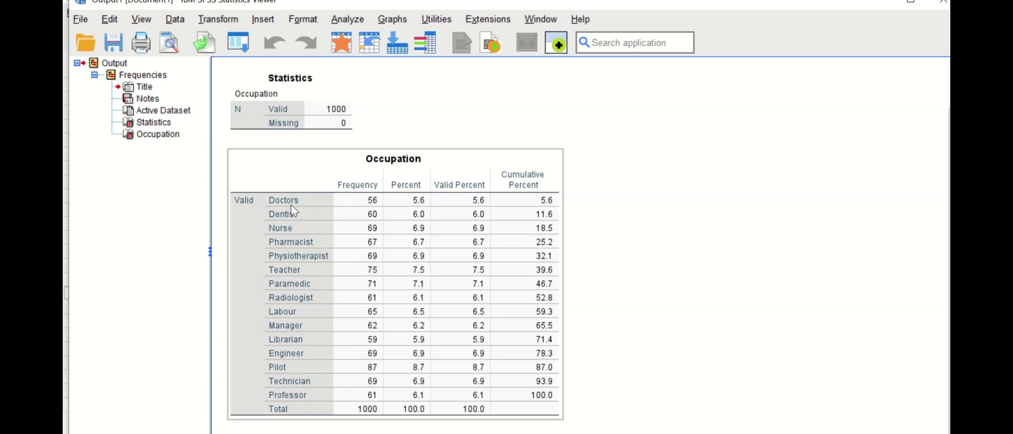
{"action": "left_click", "coordinate": [285, 426]}
{"action": "left_click", "coordinate": [283, 402]}
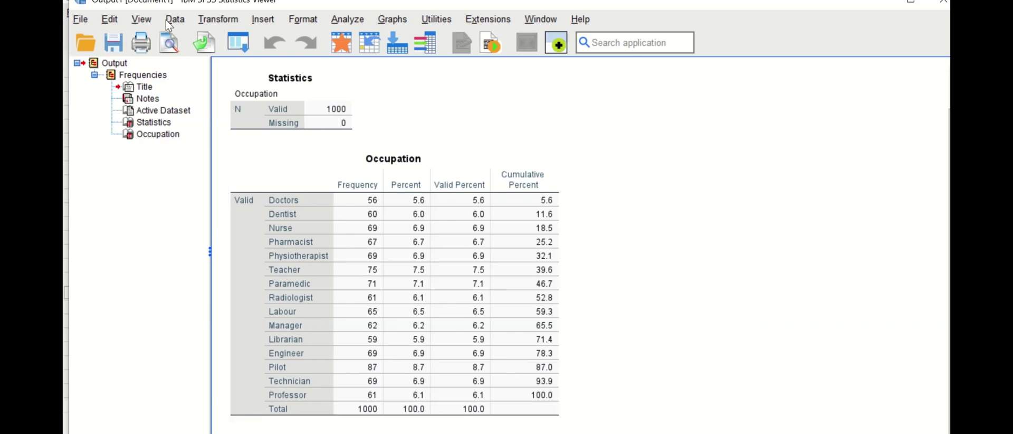
Set up Select Cases to use an If condition and open the condition editor.
{"action": "left_click", "coordinate": [182, 21]}
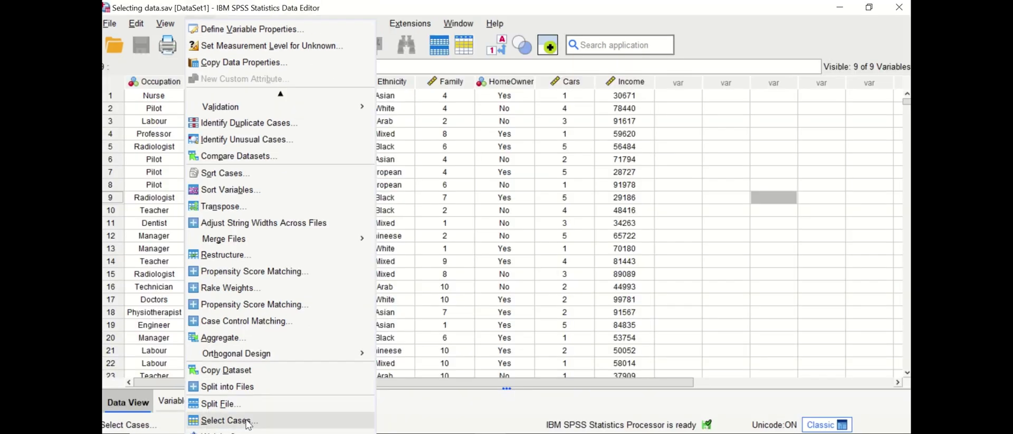
{"action": "left_click", "coordinate": [247, 421]}
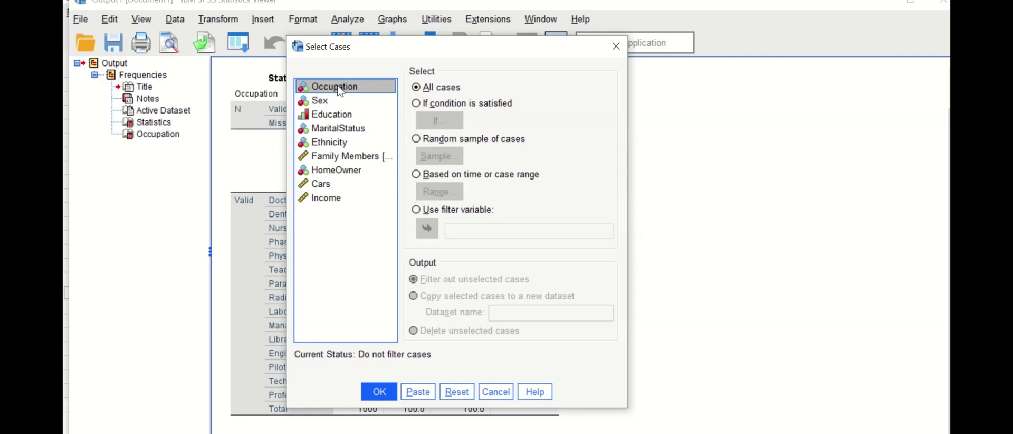
{"action": "left_click", "coordinate": [417, 106]}
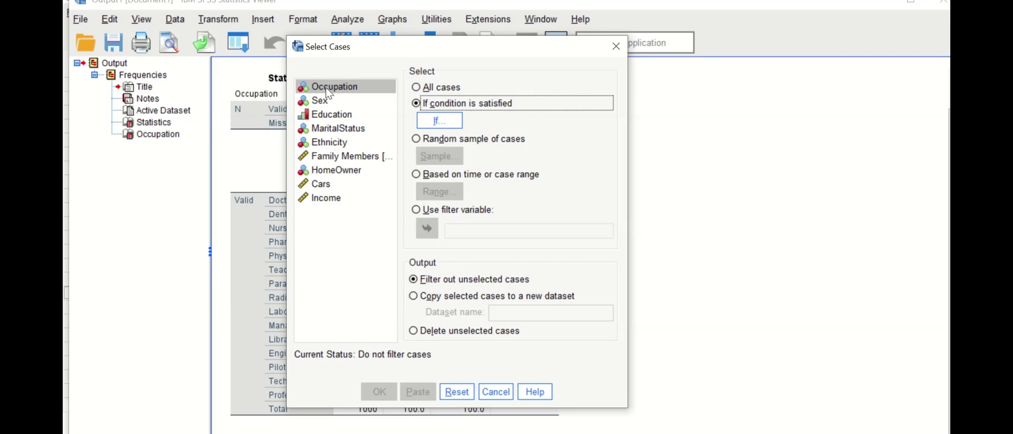
{"action": "left_click", "coordinate": [441, 121]}
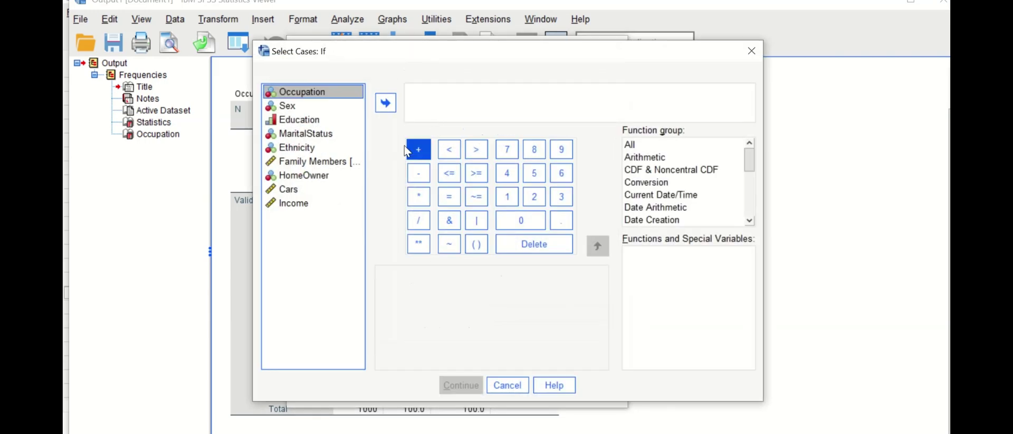
{"action": "left_click_drag", "start_coordinate": [462, 50], "coordinate": [389, 44]}
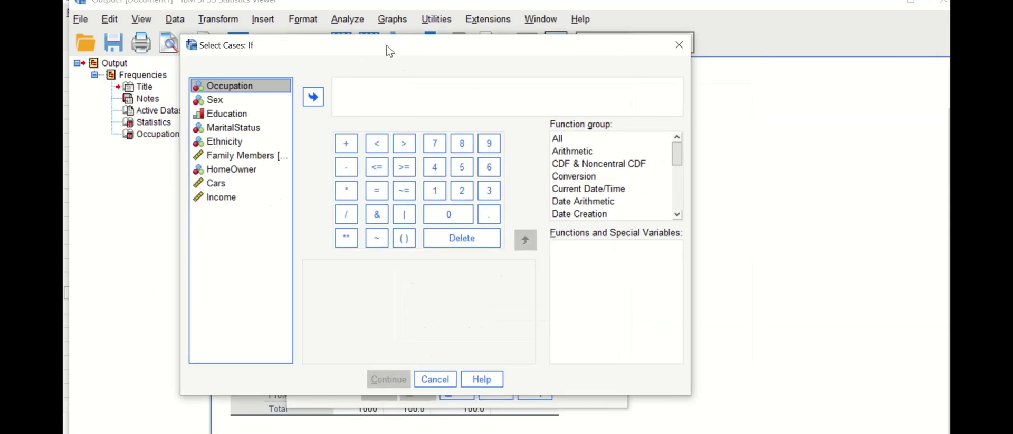
Define the condition Occupation=1 | Occupation=2 and apply the selection with unselected cases filtered out.
{"action": "left_click", "coordinate": [313, 98]}
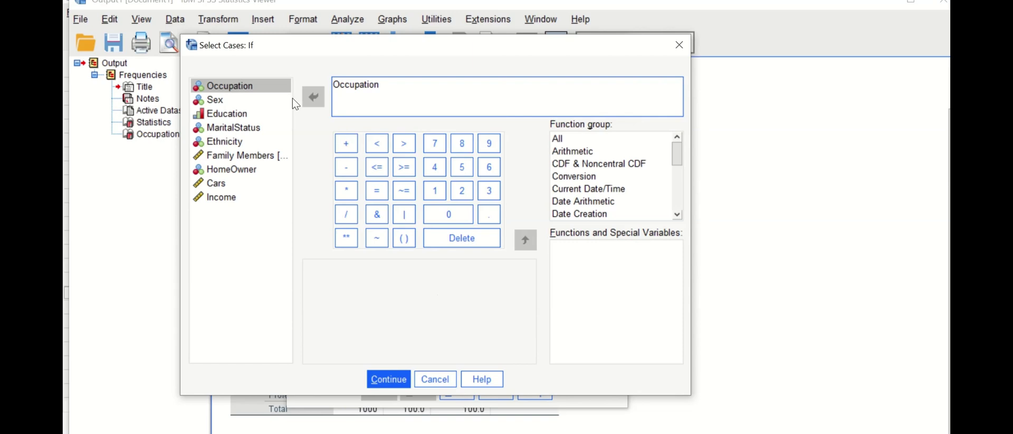
{"action": "left_click", "coordinate": [429, 104]}
{"action": "type", "text": "=1"}
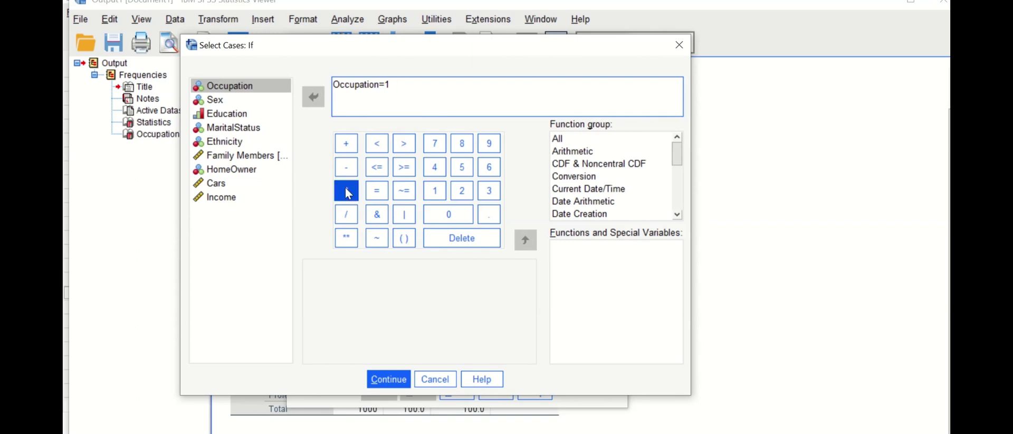
{"action": "left_click", "coordinate": [406, 222]}
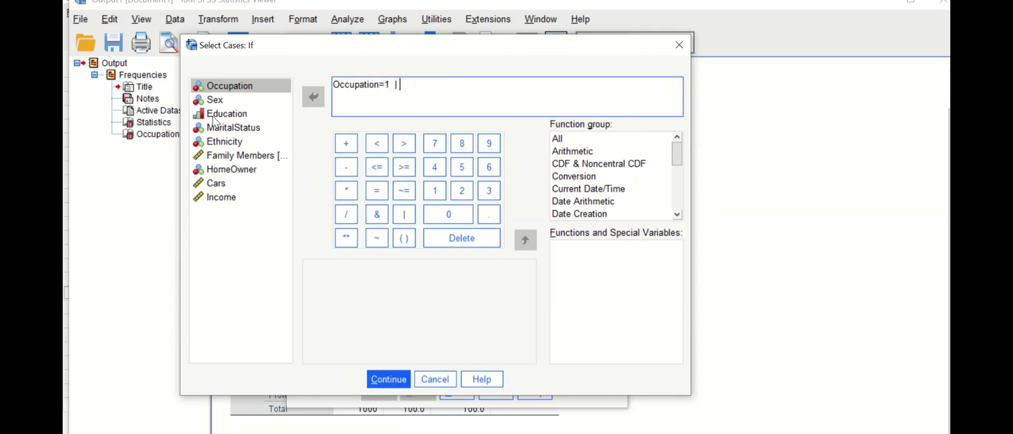
{"action": "double_click", "coordinate": [239, 86]}
{"action": "type", "text": "=2"}
{"action": "left_click", "coordinate": [390, 380]}
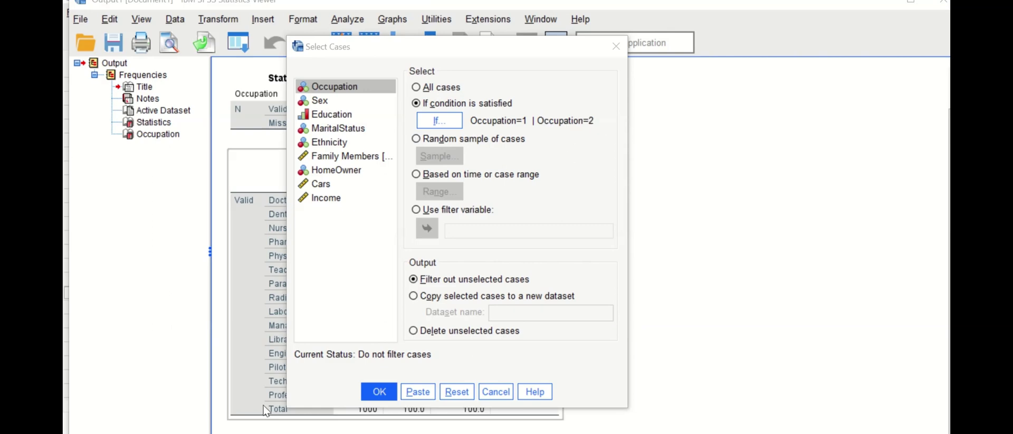
{"action": "left_click", "coordinate": [378, 391]}
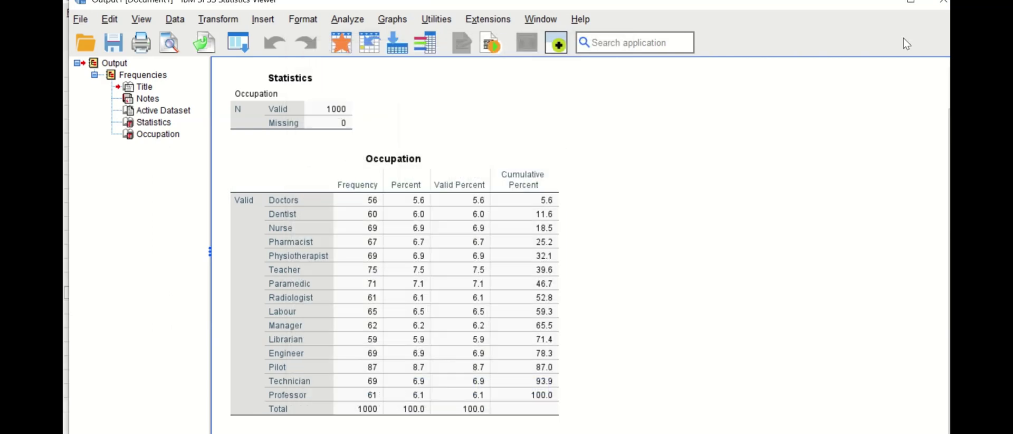
Return to the data and examine which occupations are crossed out and how filter_$ marks each case.
{"action": "left_click", "coordinate": [892, 10]}
{"action": "left_click", "coordinate": [92, 425]}
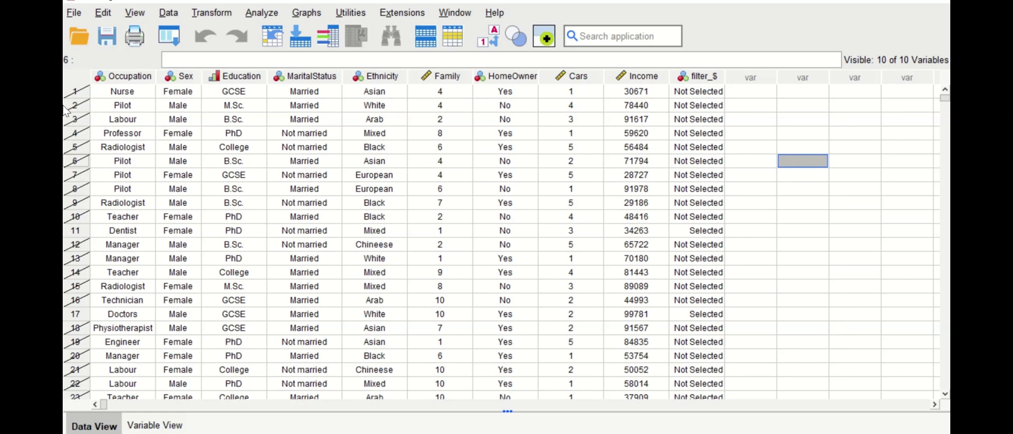
{"action": "scroll", "coordinate": [97, 110], "scroll_direction": "down", "scroll_amount": 1}
{"action": "scroll", "coordinate": [92, 174], "scroll_direction": "down", "scroll_amount": 8}
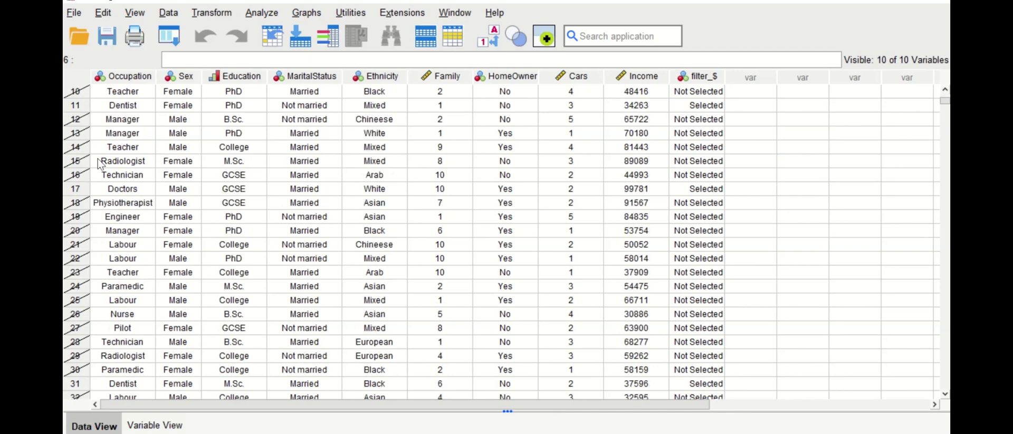
{"action": "scroll", "coordinate": [104, 201], "scroll_direction": "down", "scroll_amount": 6}
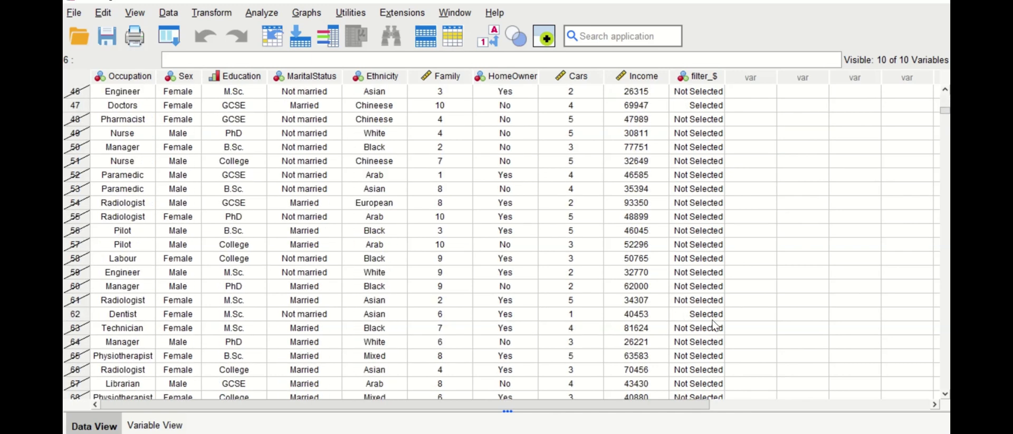
{"action": "scroll", "coordinate": [736, 161], "scroll_direction": "up", "scroll_amount": 4}
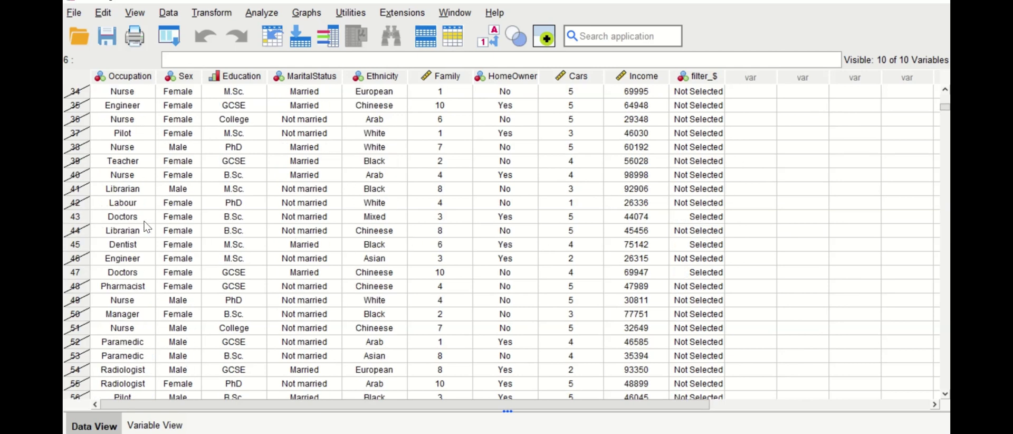
Show numeric codes instead of value labels, compare Occupation with filter_$, and restore the labels.
{"action": "left_click", "coordinate": [495, 37]}
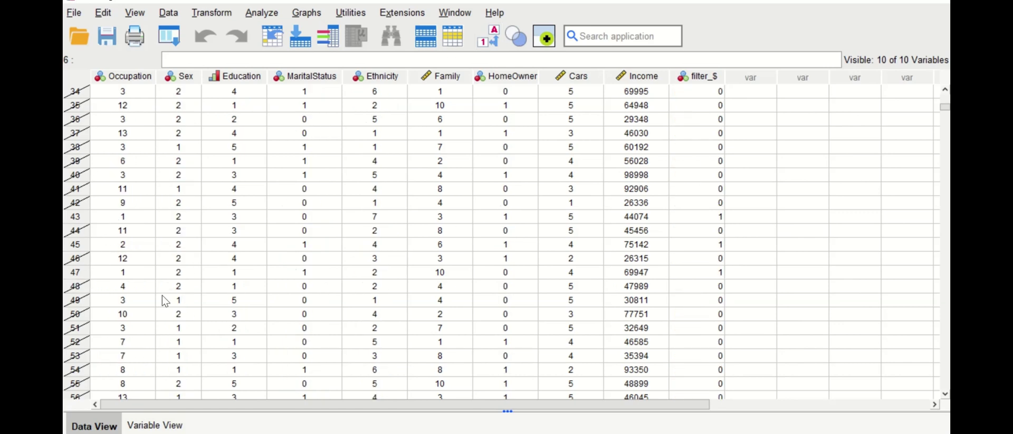
{"action": "scroll", "coordinate": [554, 313], "scroll_direction": "down", "scroll_amount": 7}
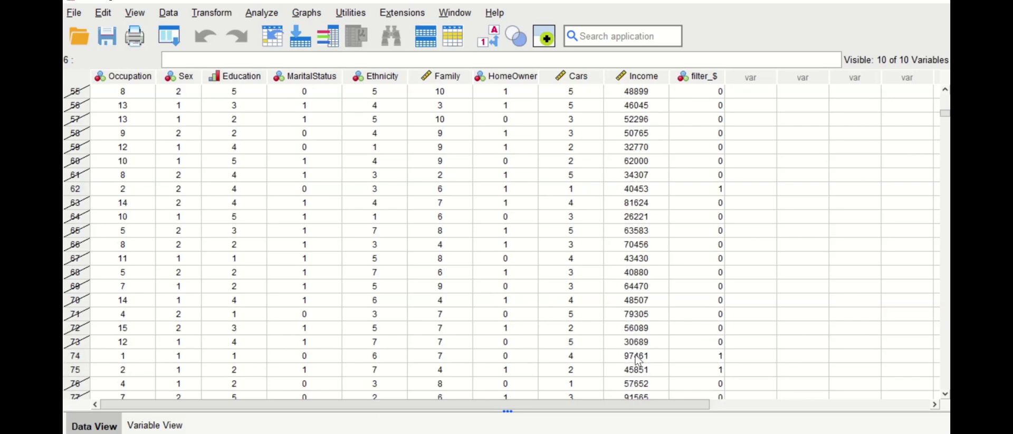
{"action": "scroll", "coordinate": [105, 366], "scroll_direction": "down", "scroll_amount": 1}
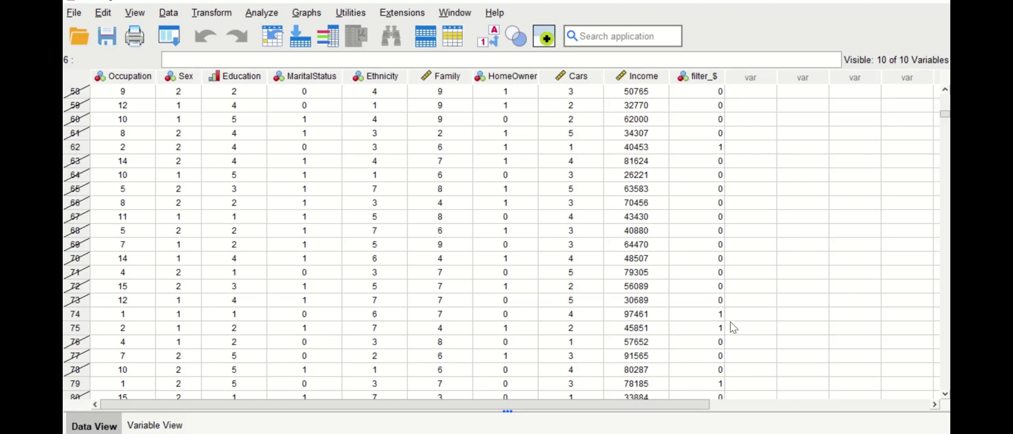
{"action": "left_click", "coordinate": [490, 38]}
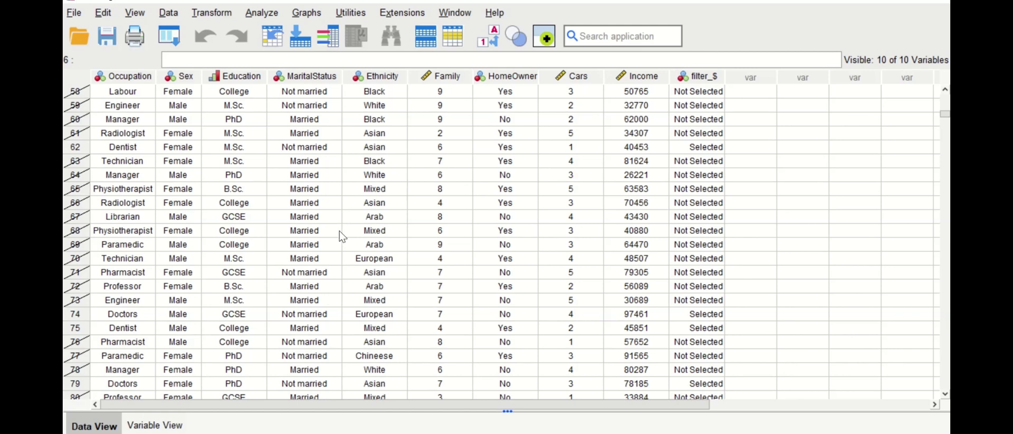
Reset the Frequencies setup, run it on Occupation for the filtered cases, and compare the new table with the earlier one.
{"action": "left_click", "coordinate": [262, 13]}
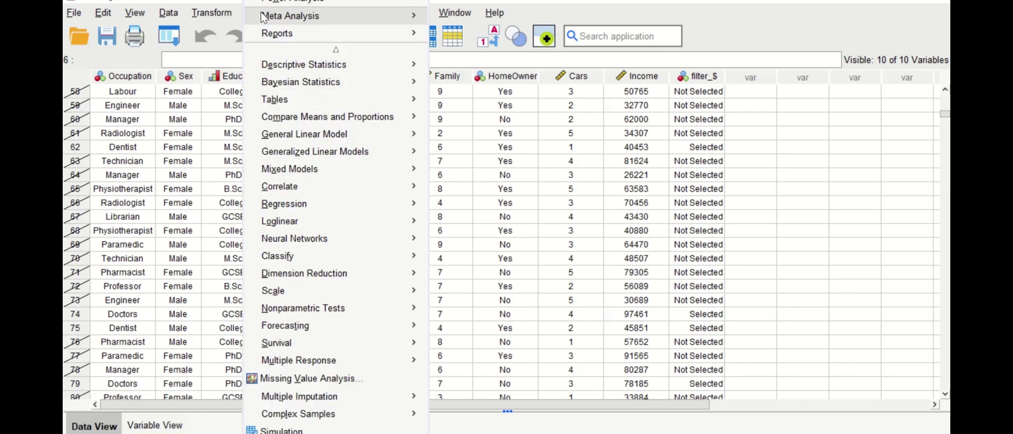
{"action": "mouse_move", "coordinate": [273, 72]}
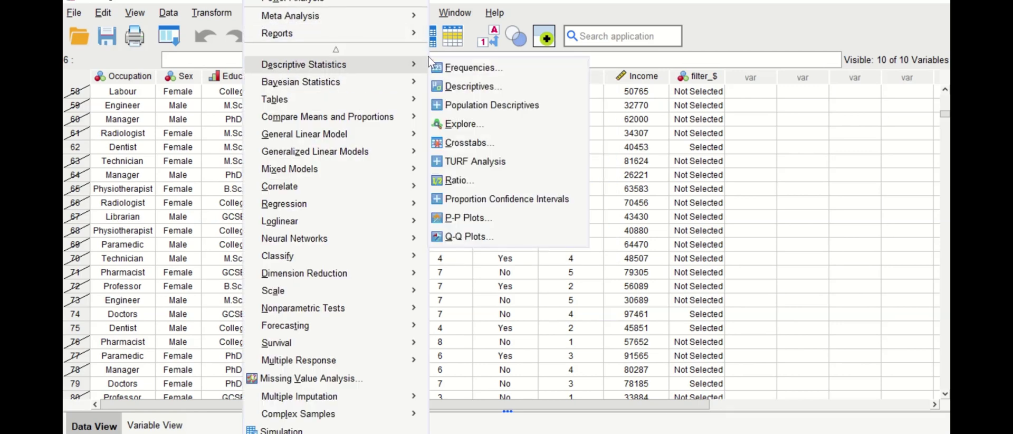
{"action": "left_click", "coordinate": [459, 68]}
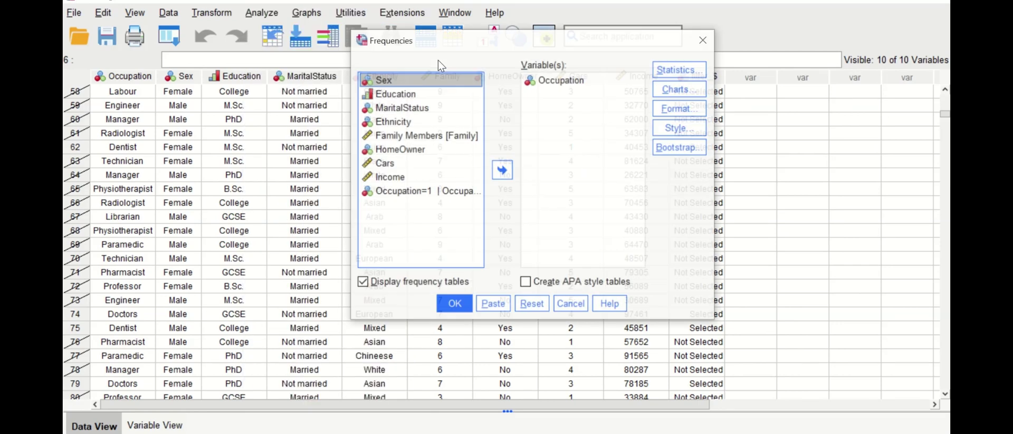
{"action": "left_click", "coordinate": [539, 311]}
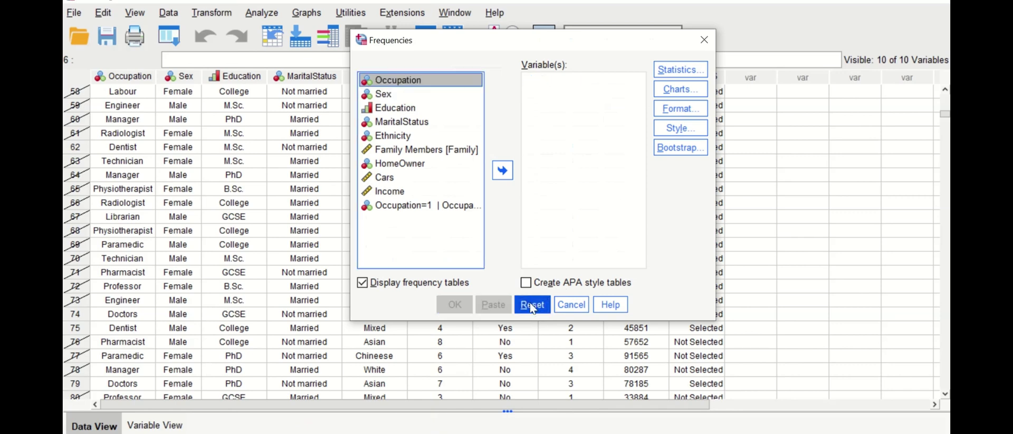
{"action": "left_click", "coordinate": [502, 170]}
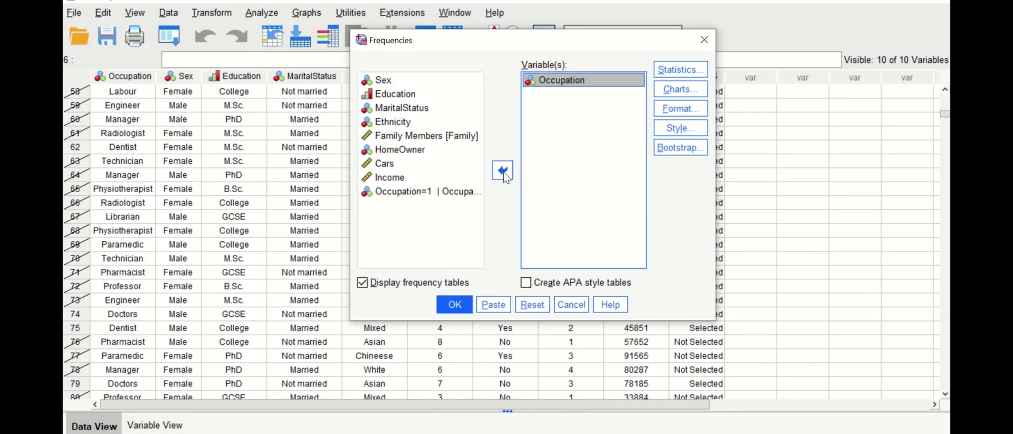
{"action": "left_click", "coordinate": [455, 304]}
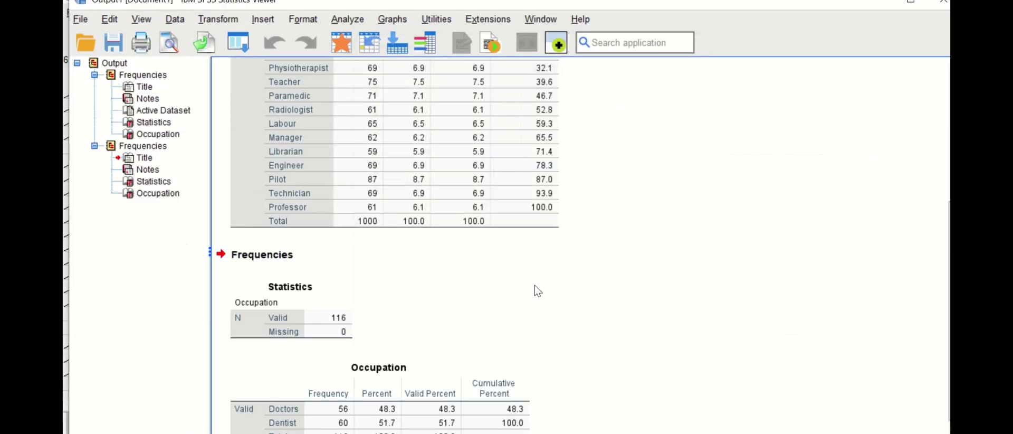
{"action": "scroll", "coordinate": [537, 288], "scroll_direction": "down", "scroll_amount": 1}
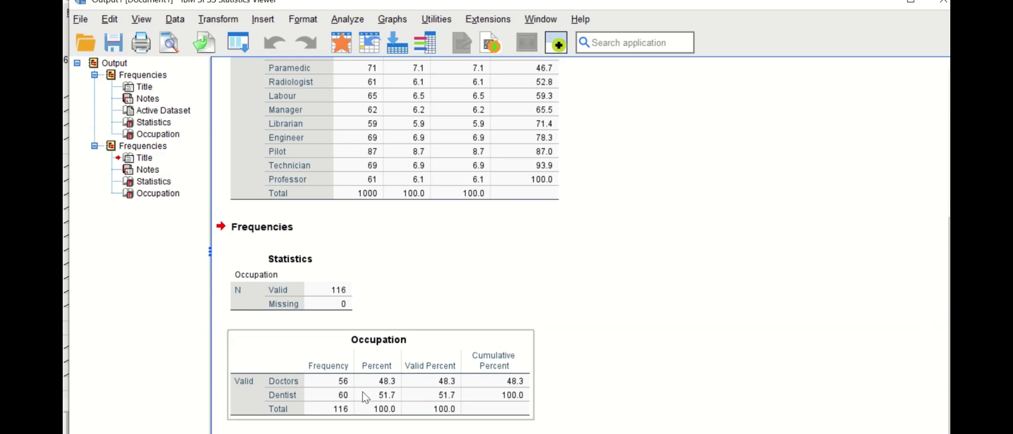
{"action": "scroll", "coordinate": [370, 391], "scroll_direction": "up", "scroll_amount": 3}
{"action": "scroll", "coordinate": [440, 298], "scroll_direction": "down", "scroll_amount": 3}
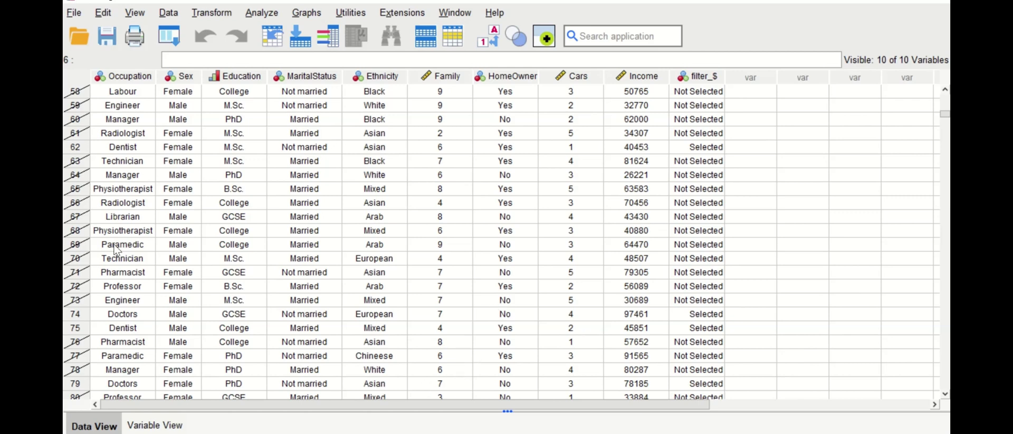
Reset Select Cases to include all cases and close the output window.
{"action": "left_click", "coordinate": [169, 37]}
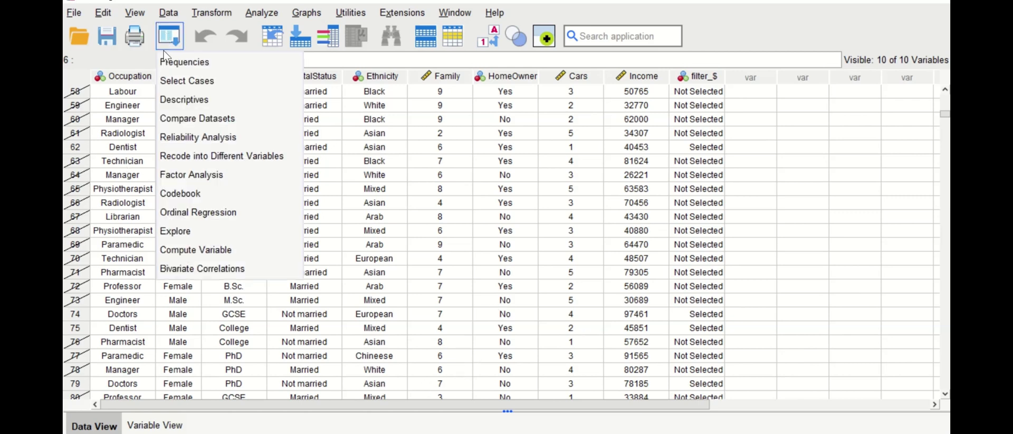
{"action": "left_click", "coordinate": [174, 84]}
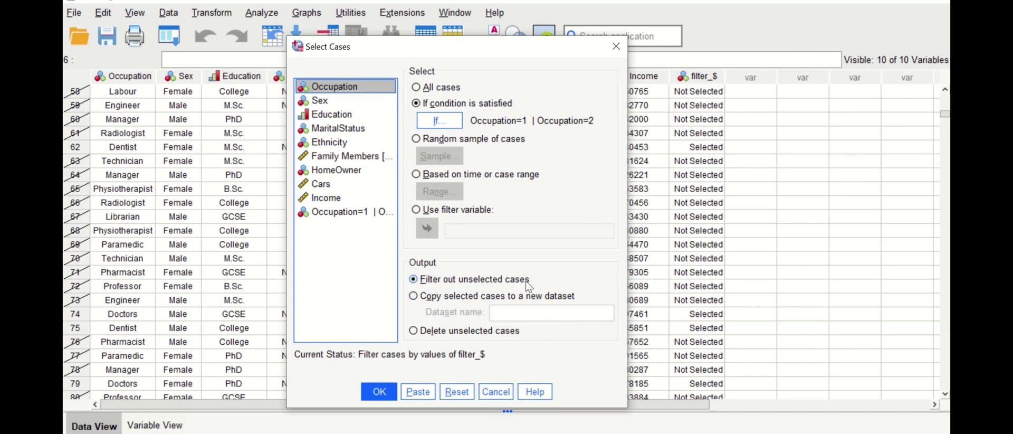
{"action": "left_click", "coordinate": [457, 394]}
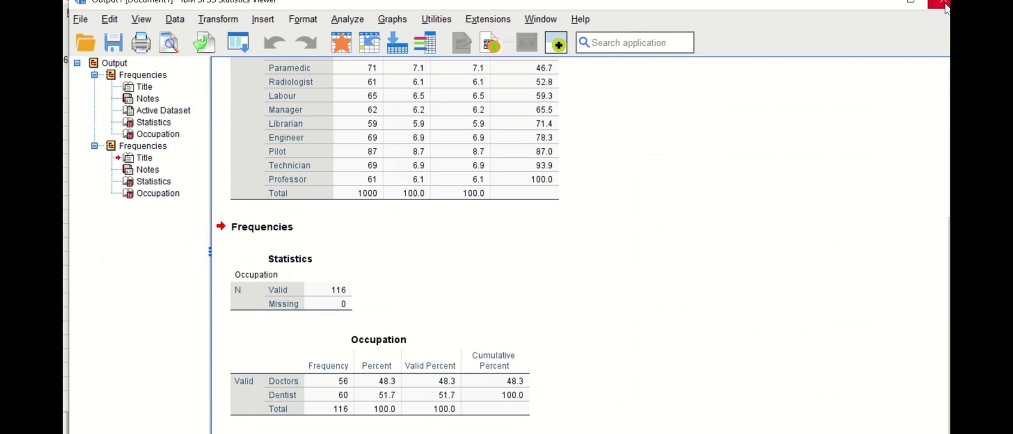
{"action": "left_click", "coordinate": [942, 11]}
{"action": "left_click", "coordinate": [521, 256]}
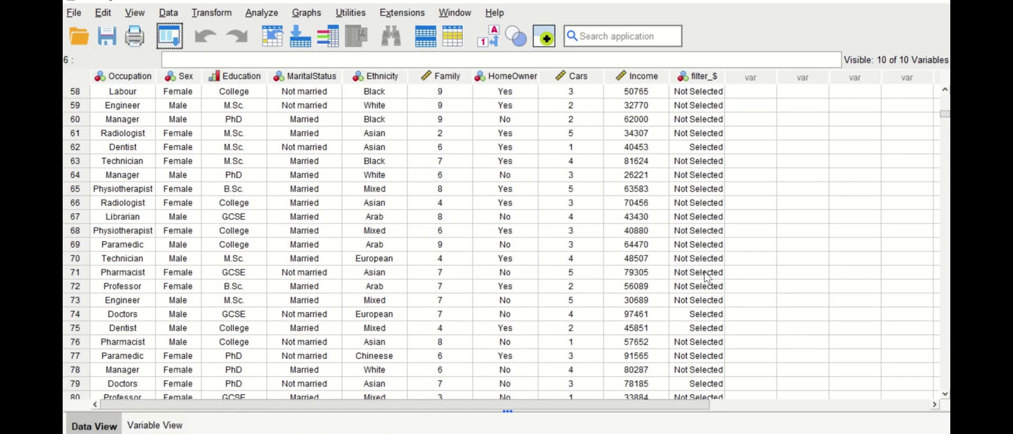
Delete the filter_$ variable from the dataset and check the remaining cases.
{"action": "left_click", "coordinate": [697, 77]}
{"action": "key", "text": "Delete"}
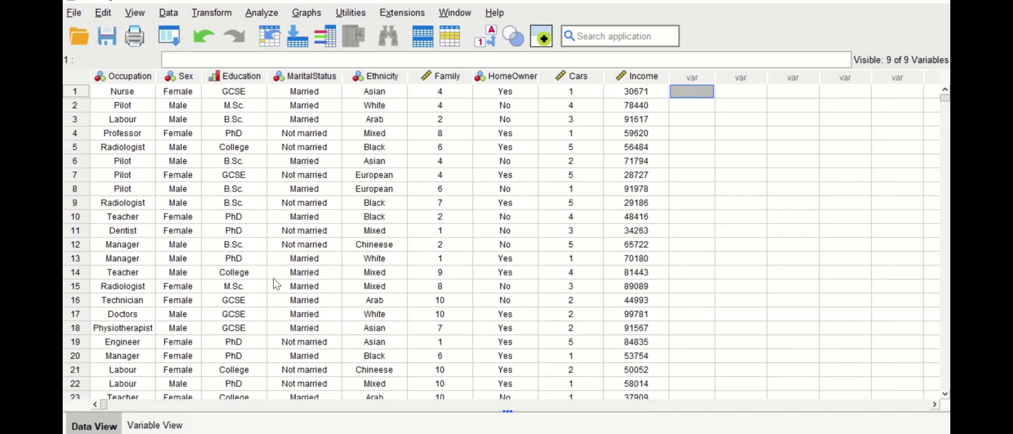
{"action": "scroll", "coordinate": [197, 153], "scroll_direction": "down", "scroll_amount": 3}
{"action": "scroll", "coordinate": [213, 251], "scroll_direction": "up", "scroll_amount": 3}
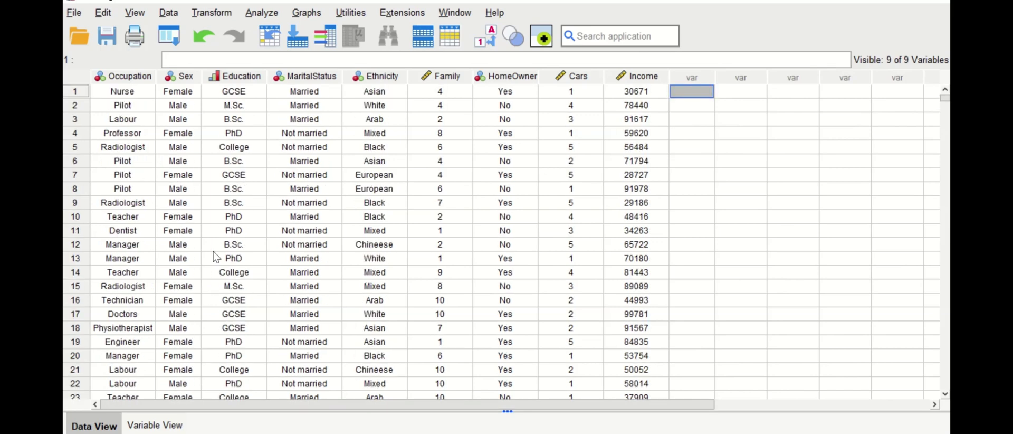
Set Select Cases to use an If condition and copy the selected cases to a new dataset named twocat.
{"action": "left_click", "coordinate": [164, 45]}
{"action": "left_click", "coordinate": [184, 61]}
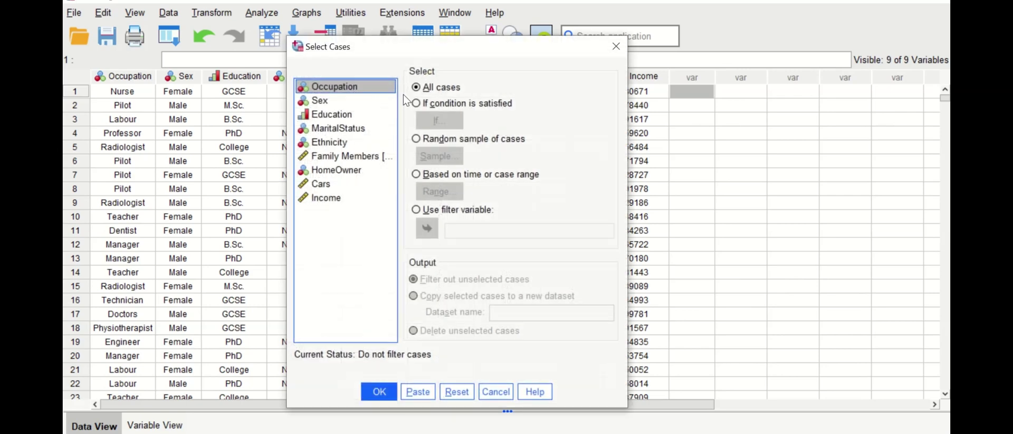
{"action": "left_click", "coordinate": [429, 104]}
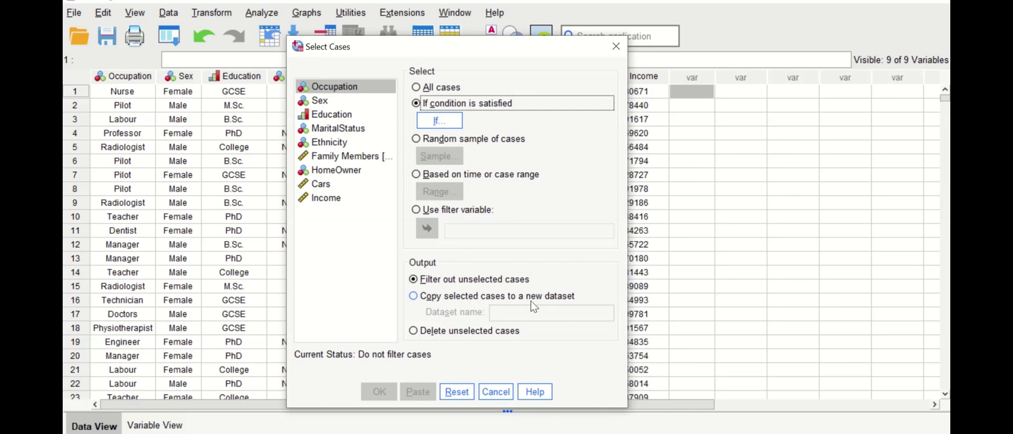
{"action": "left_click", "coordinate": [496, 299]}
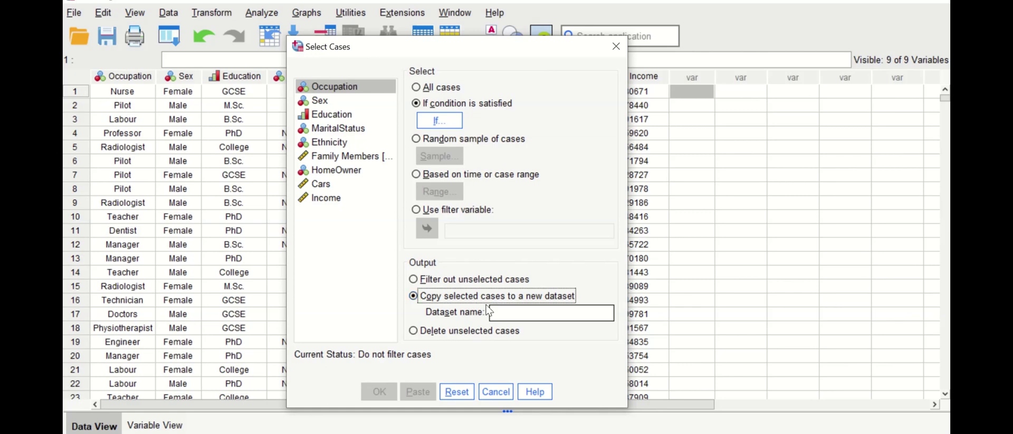
{"action": "left_click", "coordinate": [503, 313]}
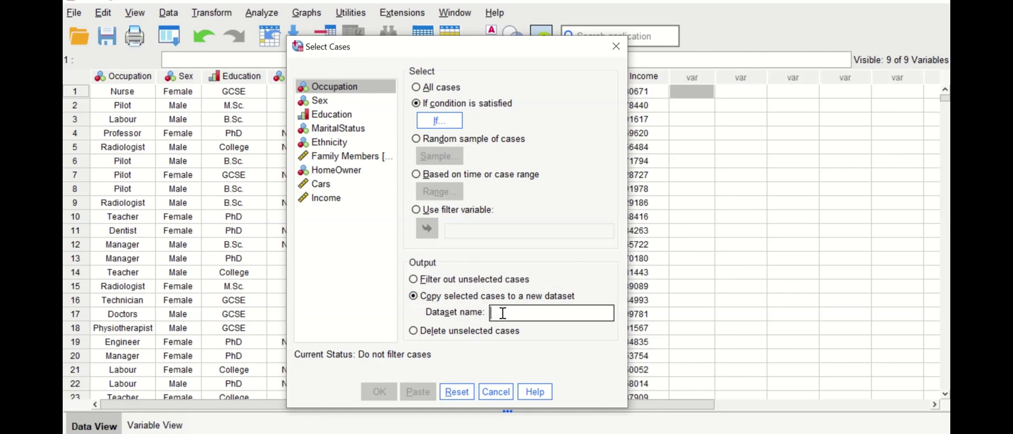
{"action": "type", "text": "twocat"}
Define the condition as Occupation=1 | Occupation=2 and run the case selection.
{"action": "left_click", "coordinate": [440, 120]}
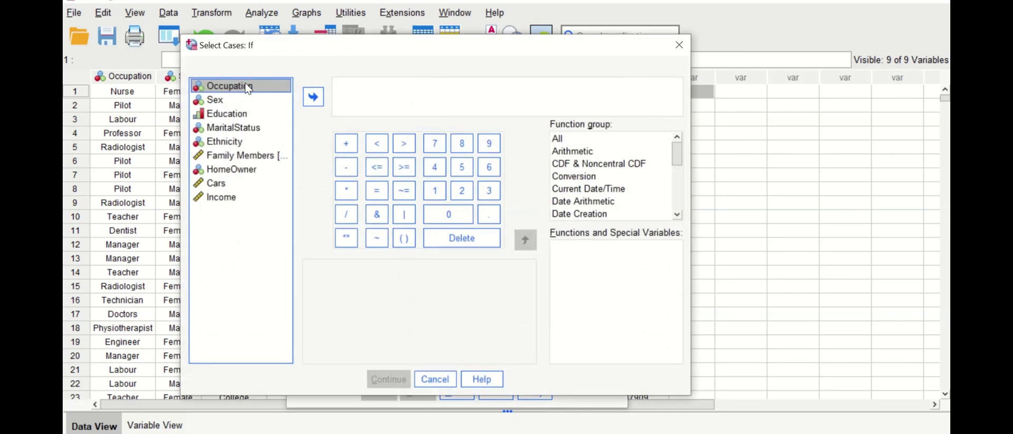
{"action": "left_click", "coordinate": [313, 99]}
{"action": "type", "text": "=1"}
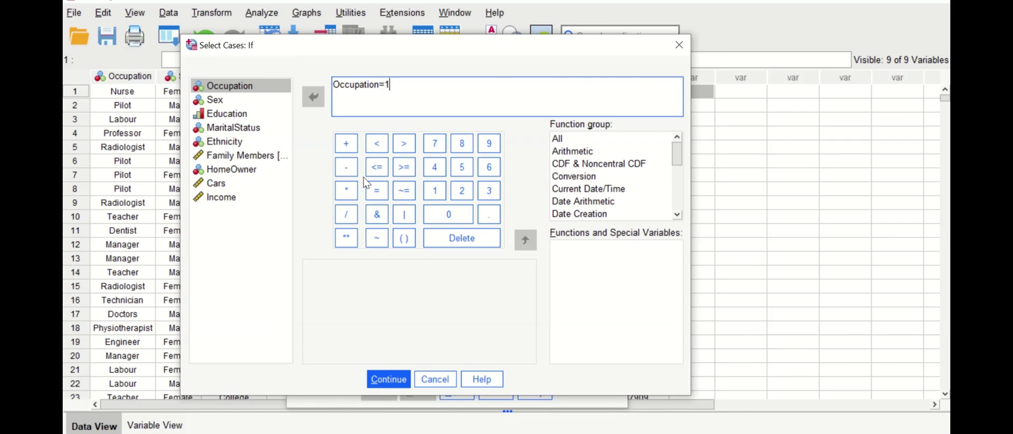
{"action": "left_click", "coordinate": [405, 225]}
{"action": "double_click", "coordinate": [263, 88]}
{"action": "type", "text": "2"}
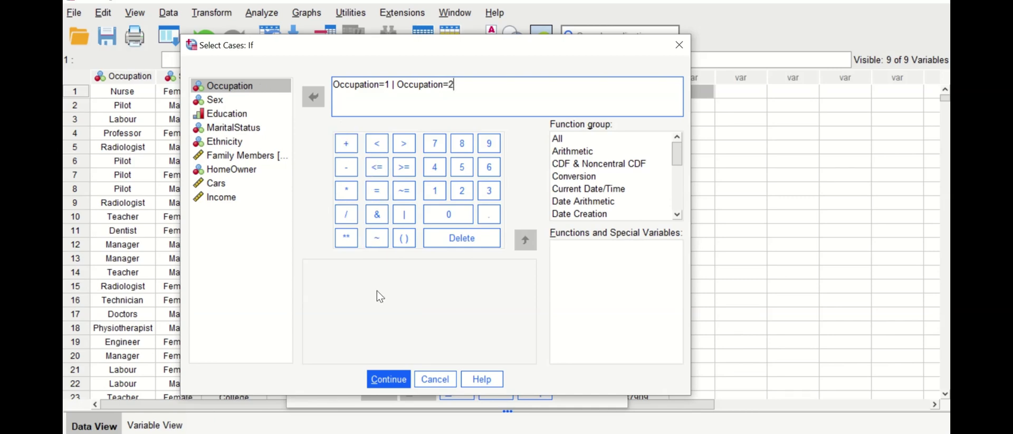
{"action": "left_click", "coordinate": [388, 379]}
{"action": "left_click", "coordinate": [384, 389]}
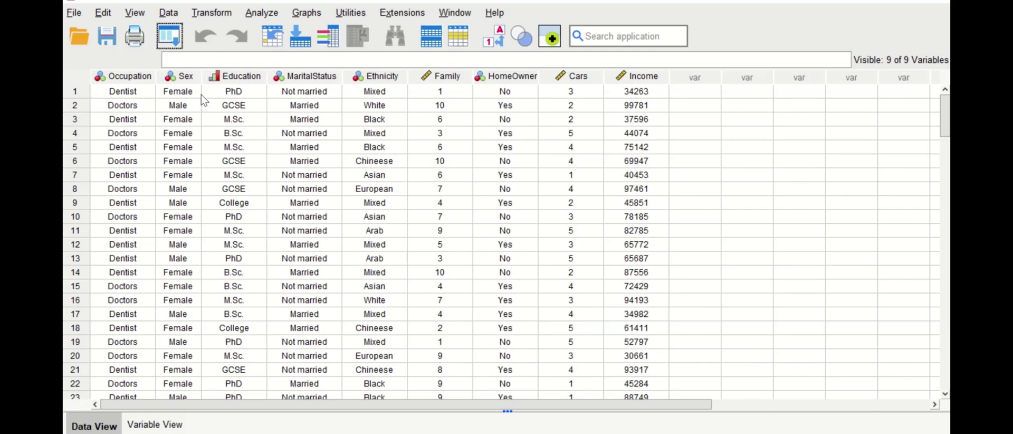
Look through the Occupation values of all cases in the new twocat dataset.
{"action": "scroll", "coordinate": [103, 141], "scroll_direction": "down", "scroll_amount": 1}
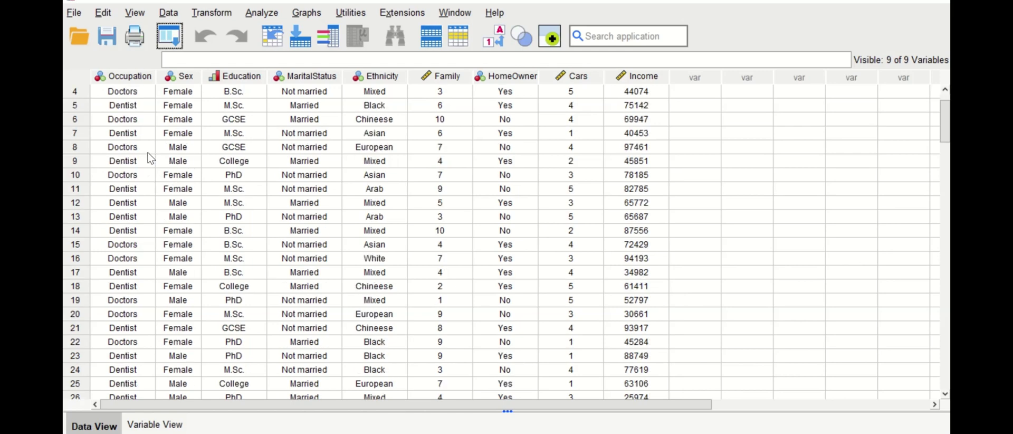
{"action": "scroll", "coordinate": [133, 145], "scroll_direction": "down", "scroll_amount": 19}
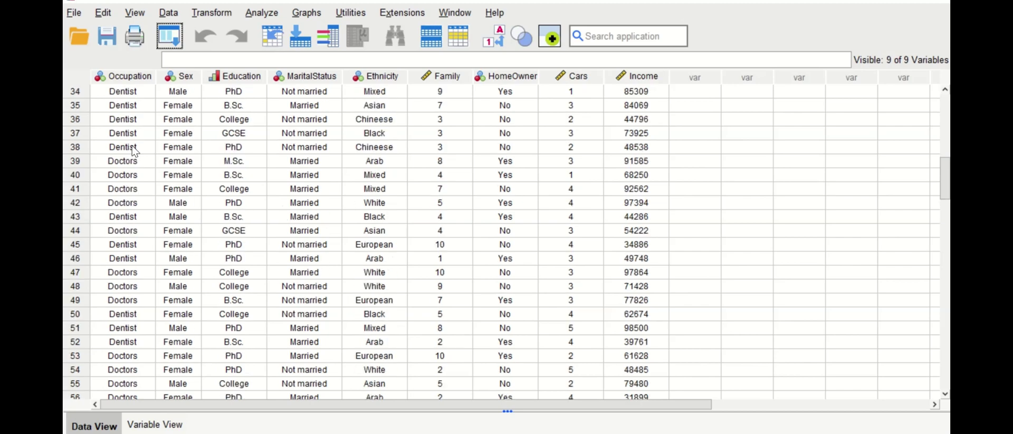
{"action": "scroll", "coordinate": [133, 154], "scroll_direction": "down", "scroll_amount": 15}
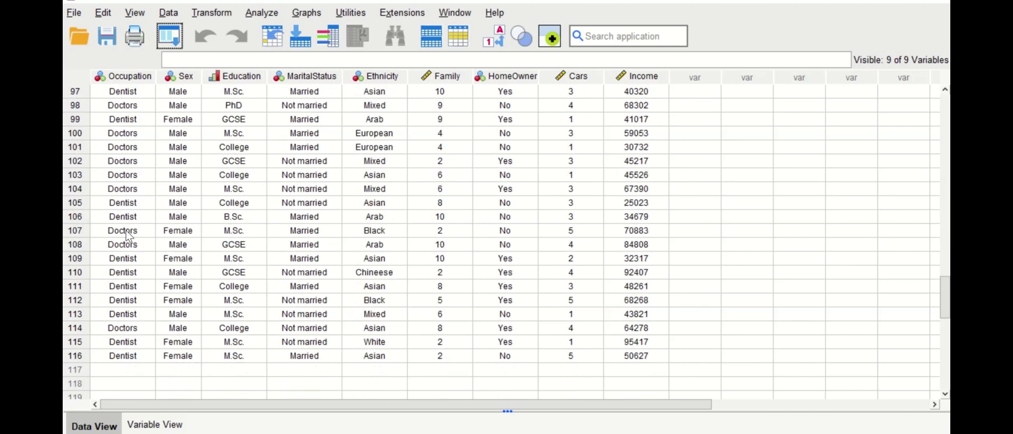
{"action": "scroll", "coordinate": [129, 243], "scroll_direction": "up", "scroll_amount": 6}
{"action": "scroll", "coordinate": [129, 243], "scroll_direction": "up", "scroll_amount": 15}
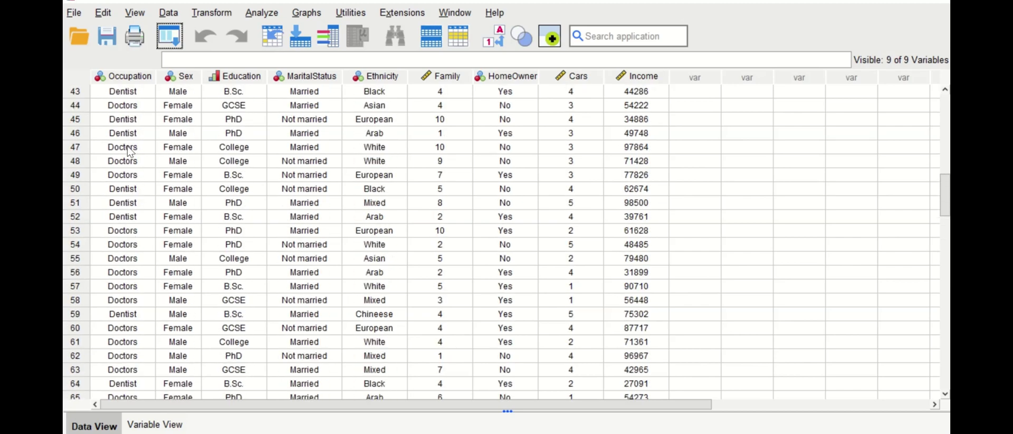
{"action": "scroll", "coordinate": [126, 153], "scroll_direction": "up", "scroll_amount": 14}
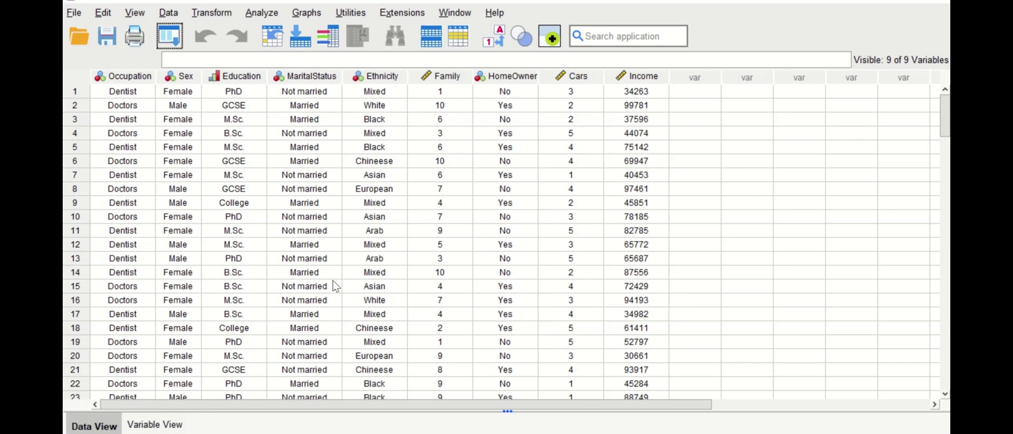
Run Frequencies on Occupation in the twocat dataset and review the resulting table.
{"action": "left_click", "coordinate": [267, 17]}
{"action": "mouse_move", "coordinate": [315, 71]}
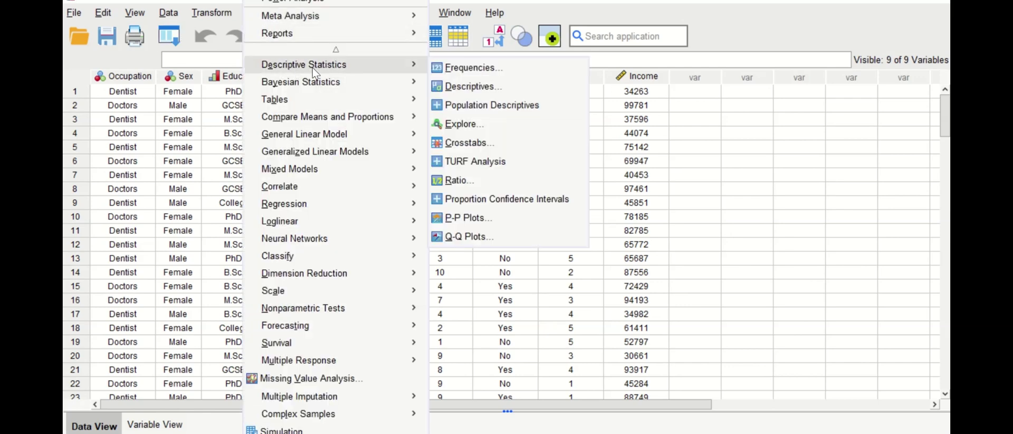
{"action": "left_click", "coordinate": [451, 69]}
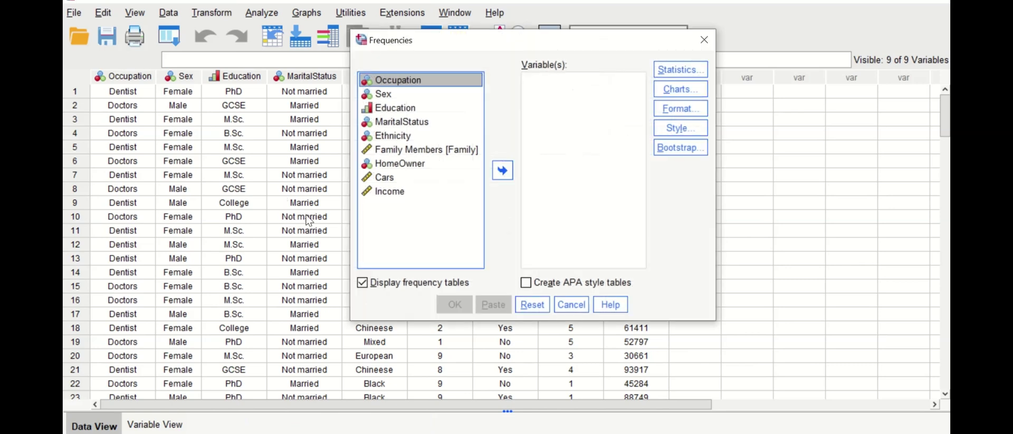
{"action": "left_click", "coordinate": [503, 173]}
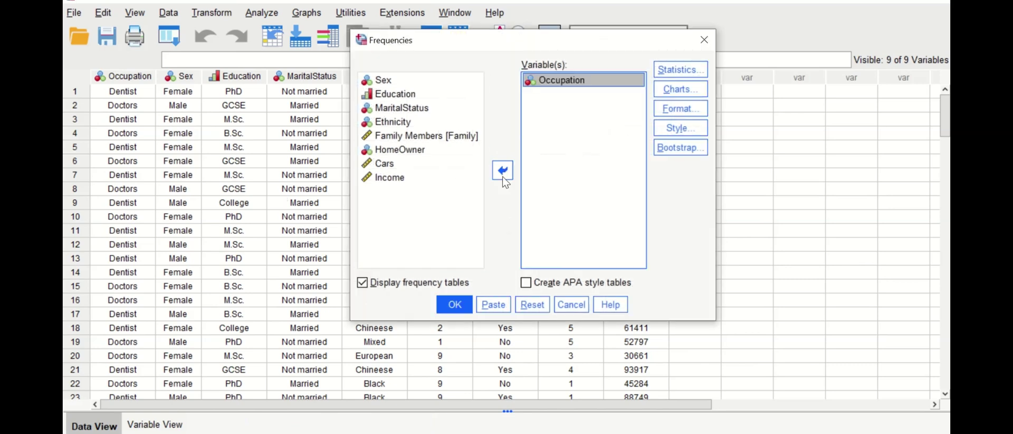
{"action": "left_click", "coordinate": [457, 306]}
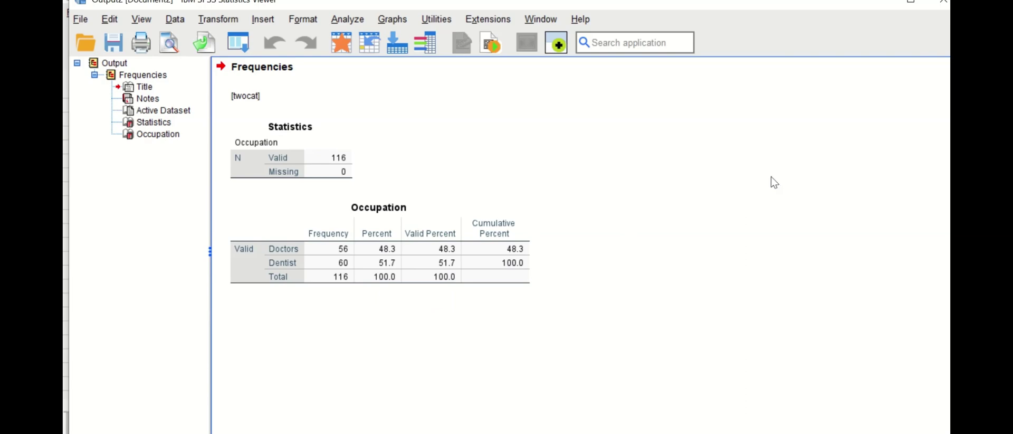
Close the output window and the twocat dataset without saving, returning to the original dataset.
{"action": "left_click", "coordinate": [946, 5]}
{"action": "left_click", "coordinate": [524, 258]}
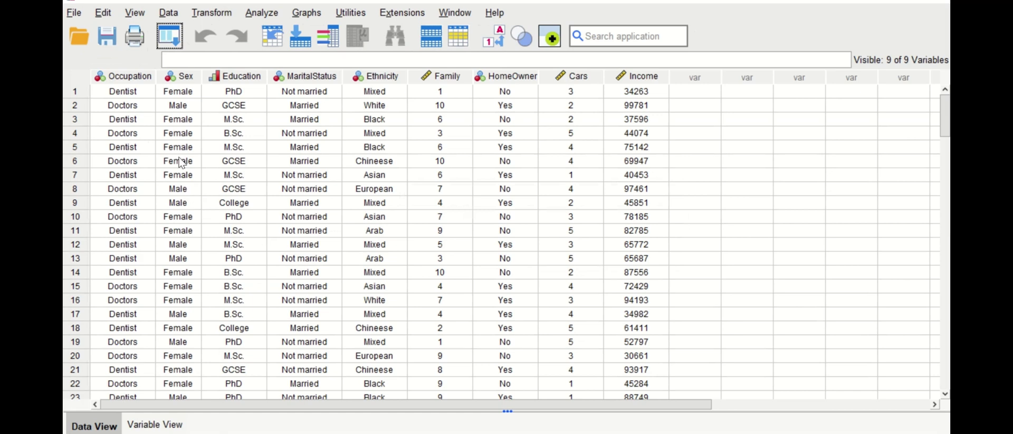
{"action": "left_click", "coordinate": [167, 46]}
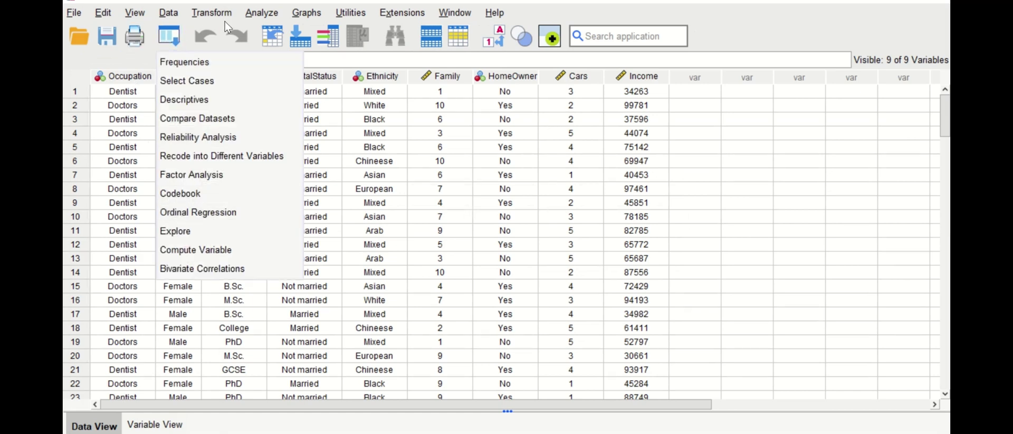
{"action": "left_click", "coordinate": [939, 2]}
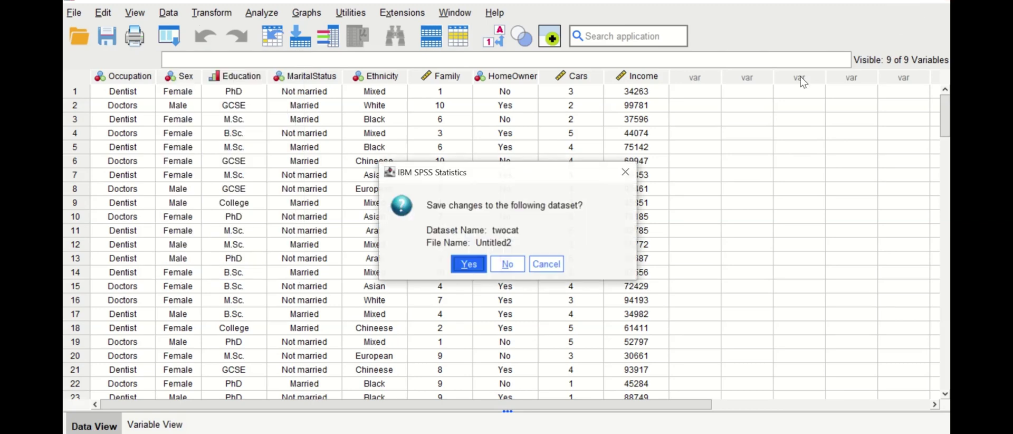
{"action": "left_click", "coordinate": [508, 263]}
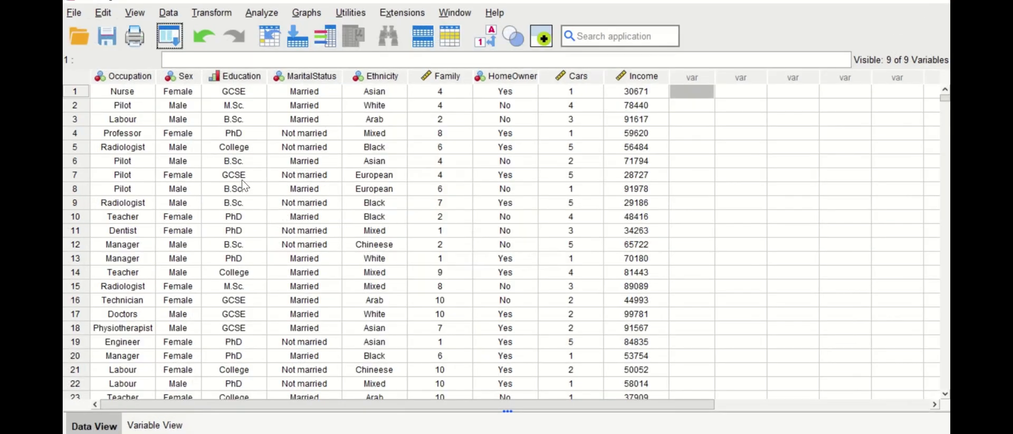
Reset Select Cases, choose selection by If condition, and set the output to delete unselected cases.
{"action": "left_click", "coordinate": [168, 37]}
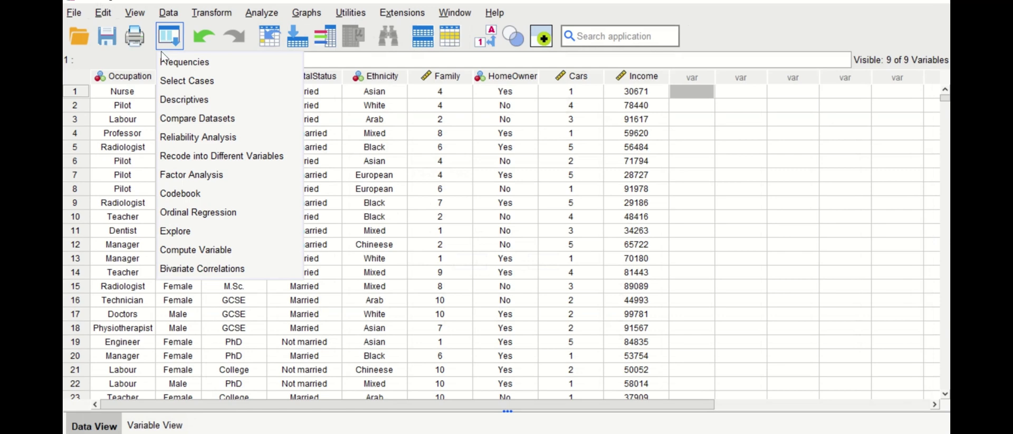
{"action": "left_click", "coordinate": [165, 85]}
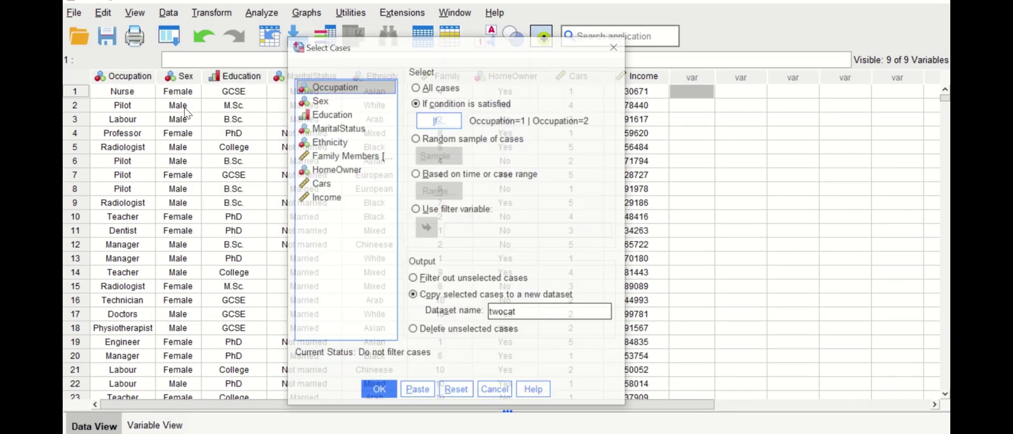
{"action": "left_click", "coordinate": [455, 392]}
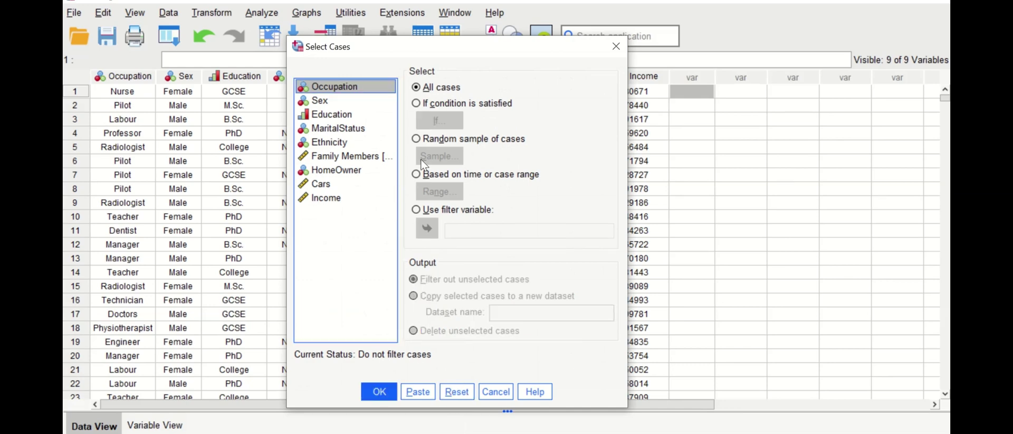
{"action": "left_click", "coordinate": [433, 107]}
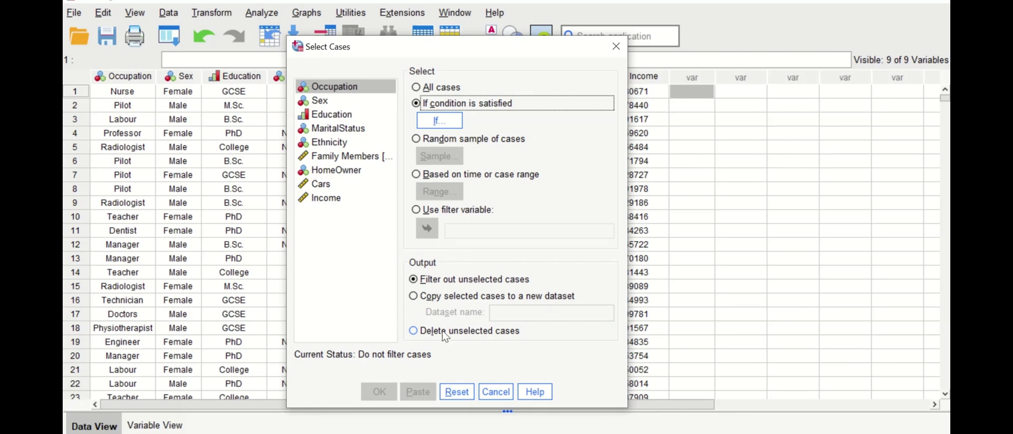
{"action": "left_click", "coordinate": [441, 334]}
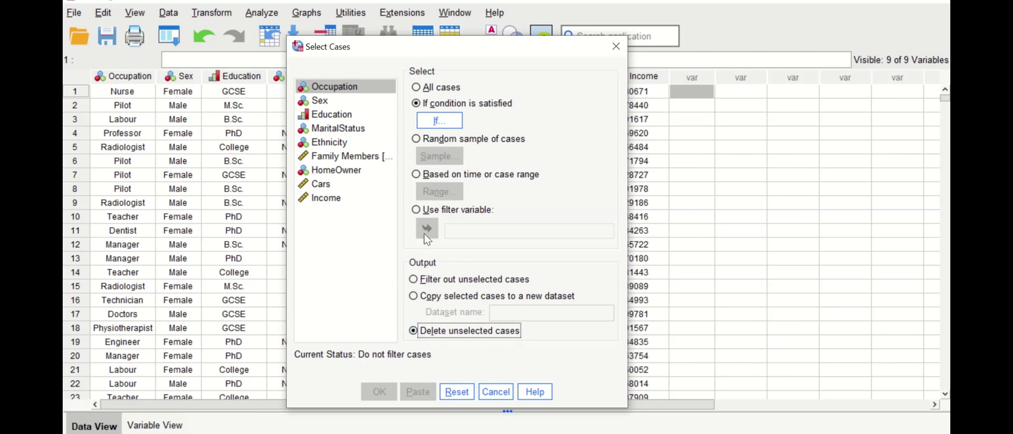
Enter the condition Occupation=1 | Occupation=2 and apply it to delete all other cases from the original dataset.
{"action": "left_click", "coordinate": [440, 120]}
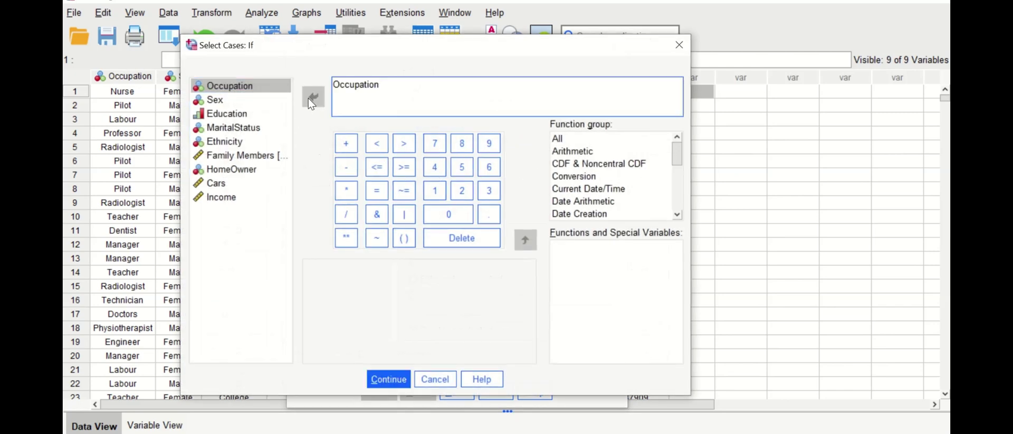
{"action": "type", "text": "=1"}
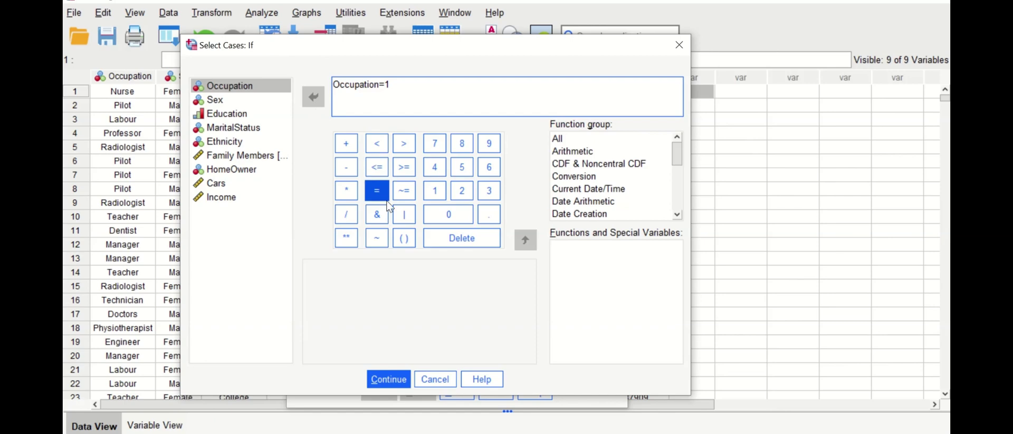
{"action": "left_click", "coordinate": [404, 215]}
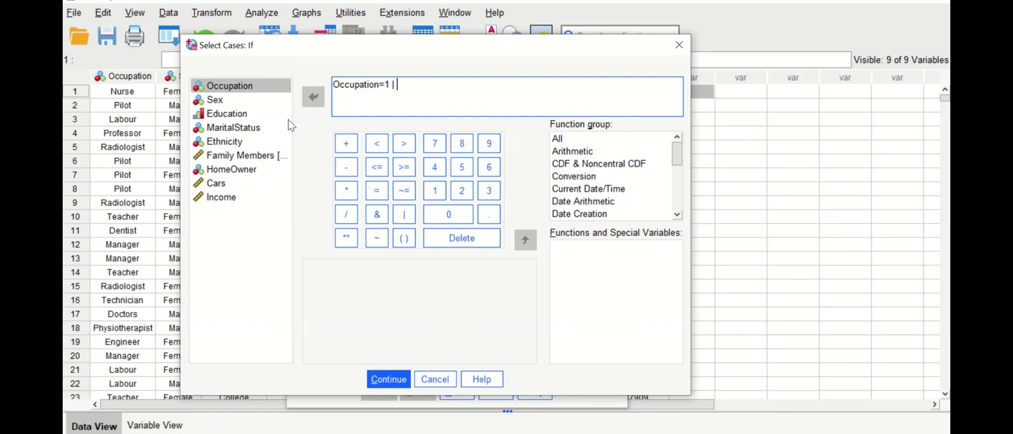
{"action": "left_click", "coordinate": [263, 87]}
{"action": "left_click", "coordinate": [314, 99]}
{"action": "type", "text": "=2"}
{"action": "left_click", "coordinate": [388, 379]}
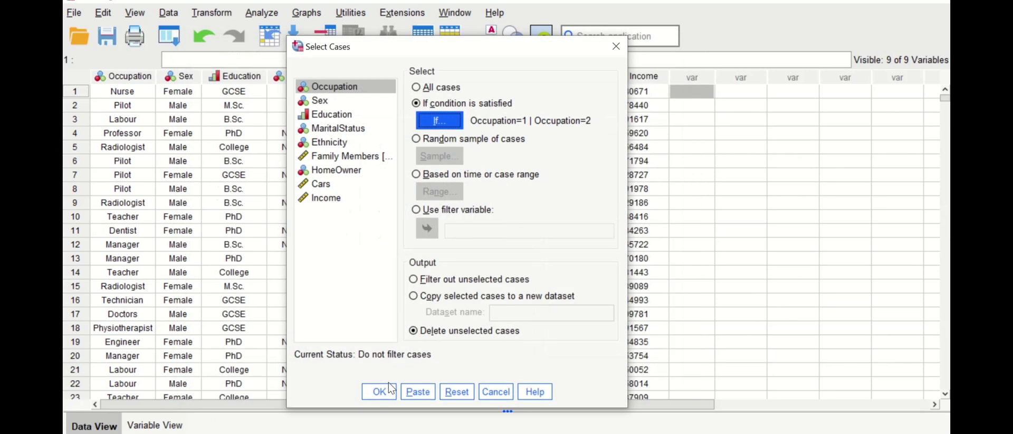
{"action": "left_click", "coordinate": [379, 392]}
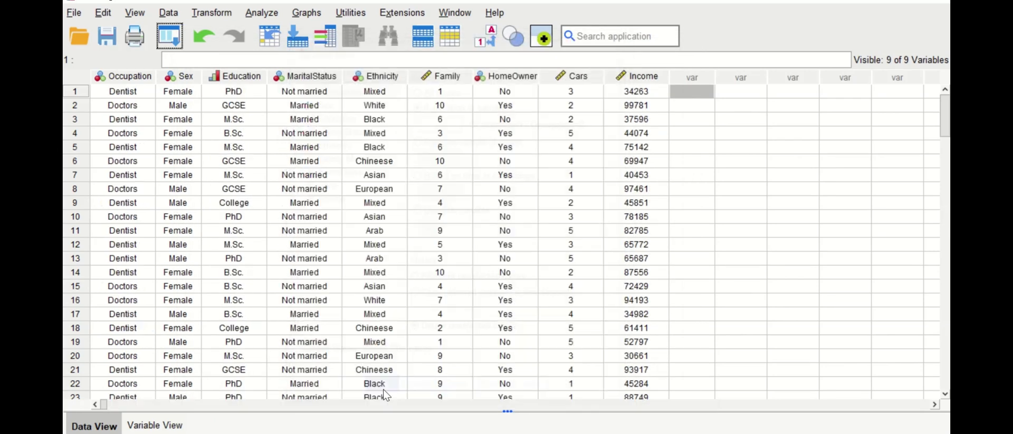
Check the Occupation values of the cases remaining after the deletion, down to the last row.
{"action": "scroll", "coordinate": [396, 258], "scroll_direction": "down", "scroll_amount": 8}
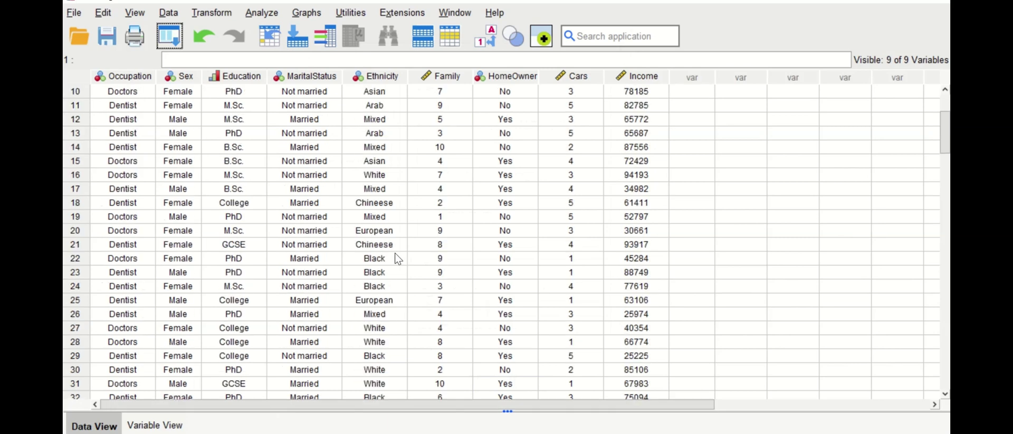
{"action": "scroll", "coordinate": [399, 260], "scroll_direction": "down", "scroll_amount": 20}
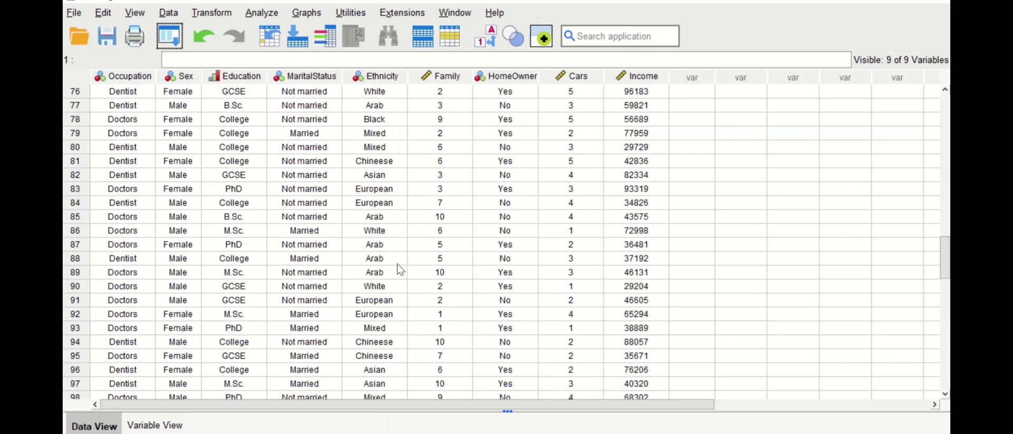
{"action": "scroll", "coordinate": [399, 261], "scroll_direction": "down", "scroll_amount": 2}
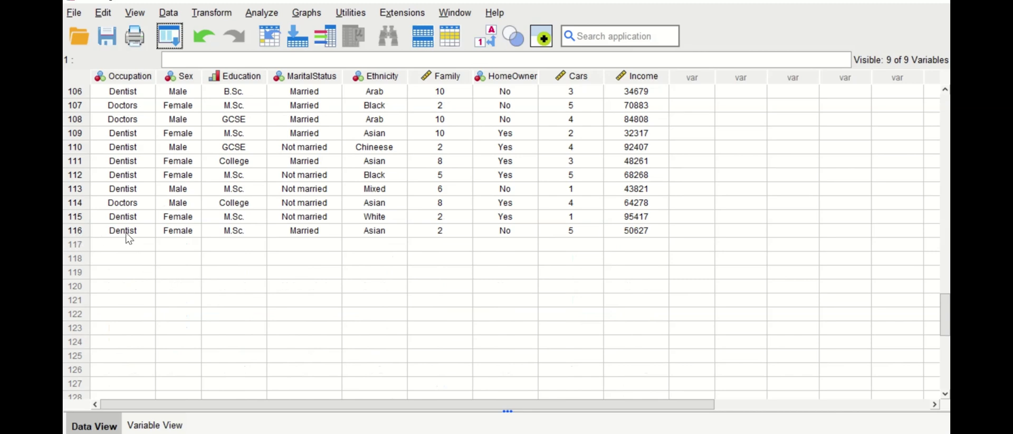
{"action": "scroll", "coordinate": [187, 285], "scroll_direction": "up", "scroll_amount": 3}
{"action": "scroll", "coordinate": [187, 285], "scroll_direction": "up", "scroll_amount": 20}
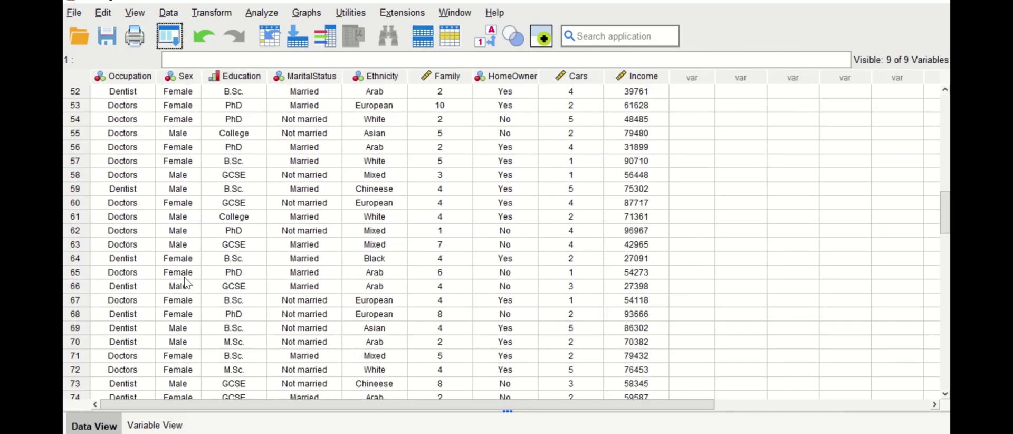
Look over the rows of the reduced dataset again, starting from the first case.
{"action": "scroll", "coordinate": [190, 275], "scroll_direction": "up", "scroll_amount": 3}
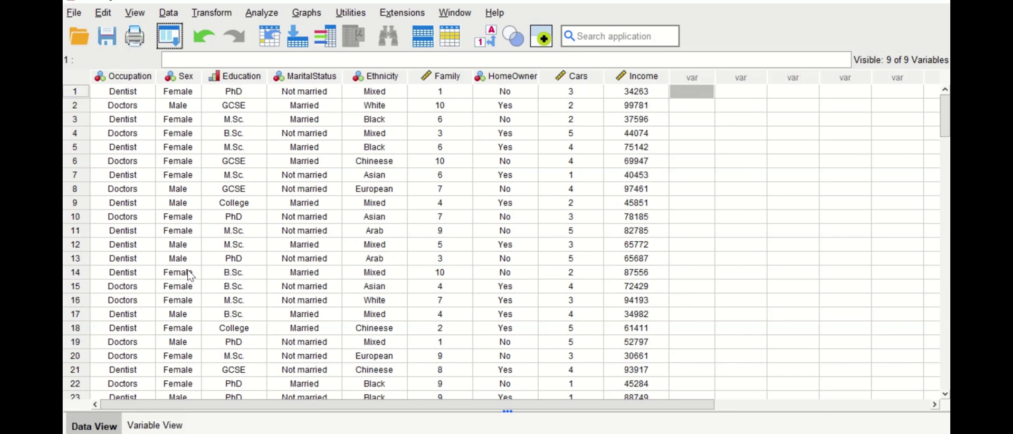
{"action": "scroll", "coordinate": [190, 275], "scroll_direction": "down", "scroll_amount": 2}
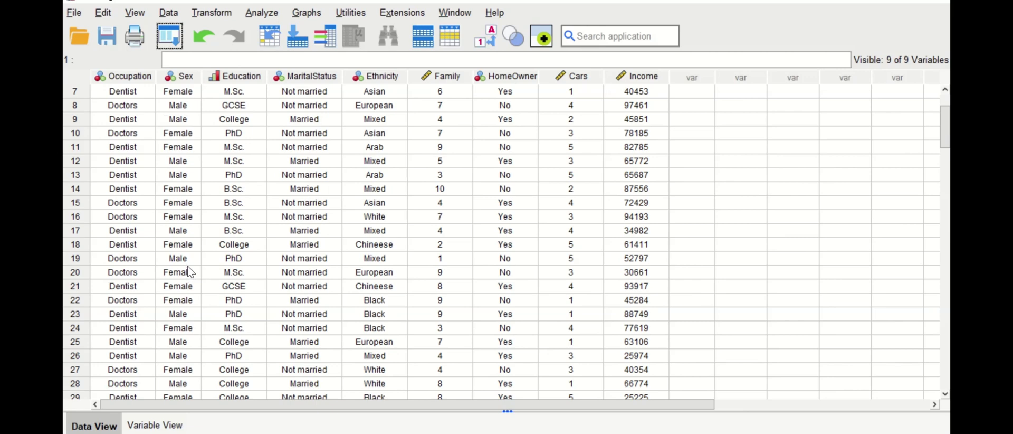
{"action": "scroll", "coordinate": [190, 271], "scroll_direction": "up", "scroll_amount": 2}
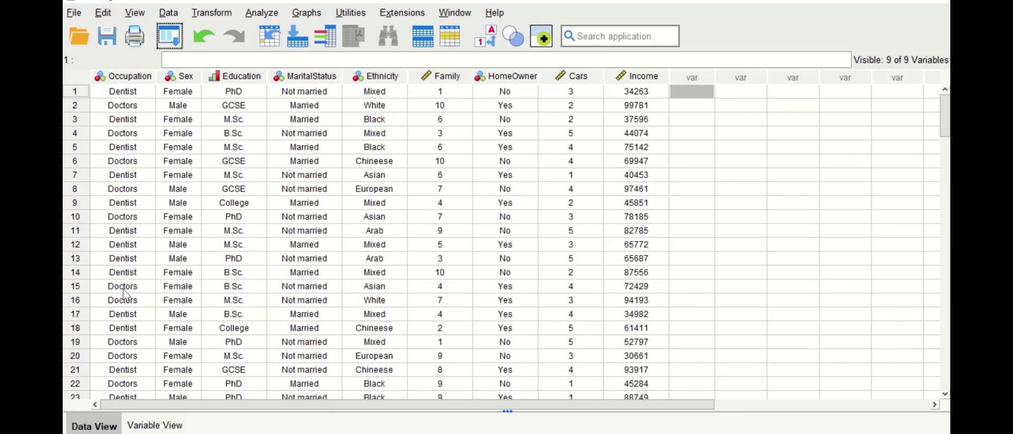
{"action": "scroll", "coordinate": [131, 279], "scroll_direction": "down", "scroll_amount": 14}
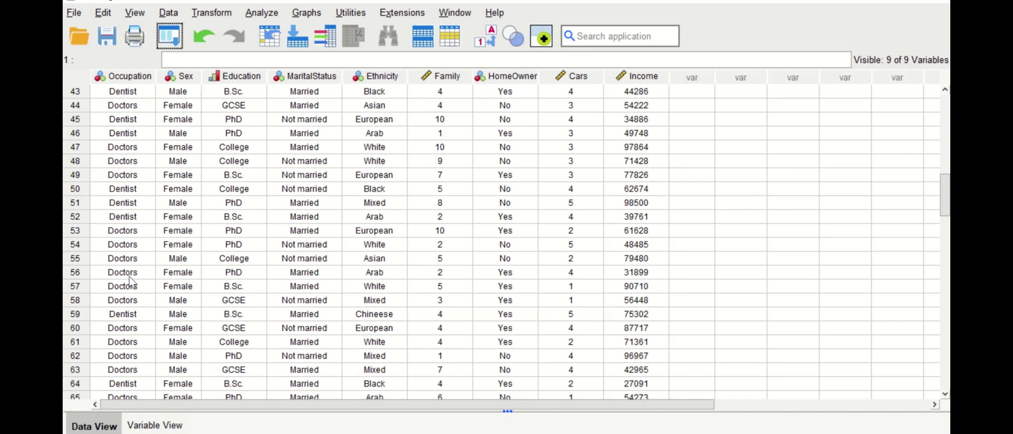
{"action": "scroll", "coordinate": [156, 180], "scroll_direction": "up", "scroll_amount": 12}
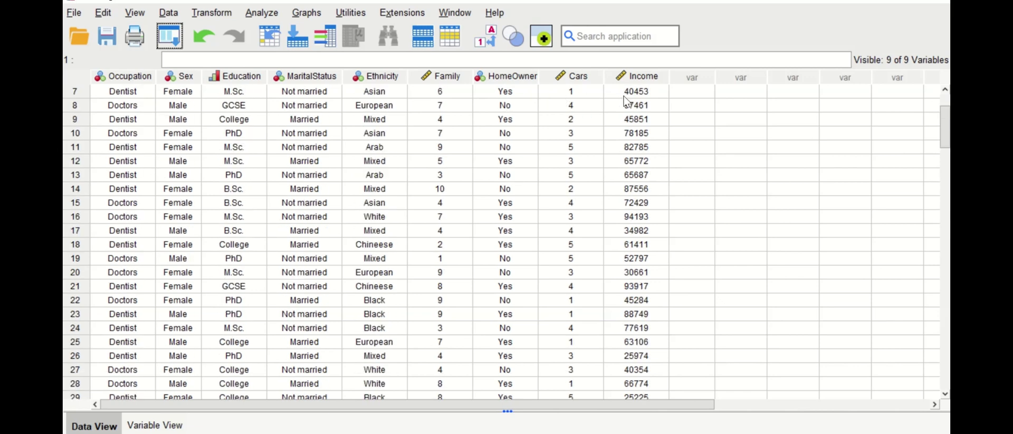
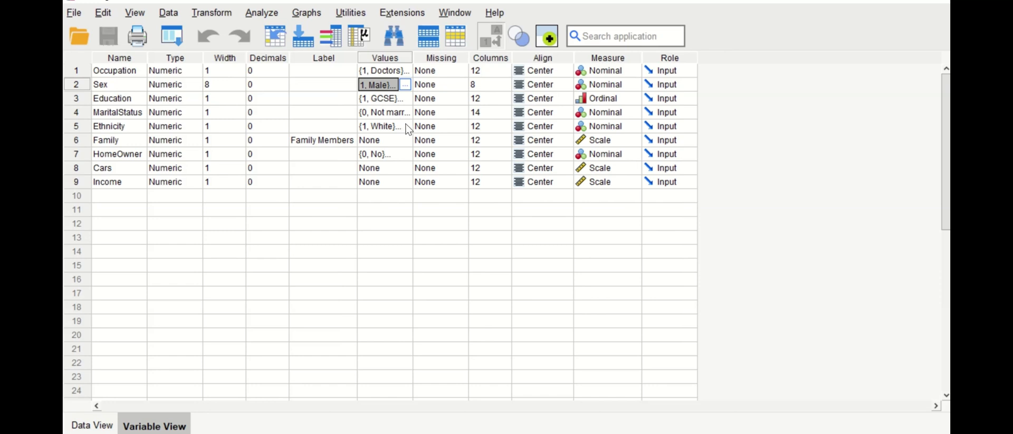
Check the value labels defined for Ethnicity, and start an If condition for selecting cases.
{"action": "double_click", "coordinate": [409, 130]}
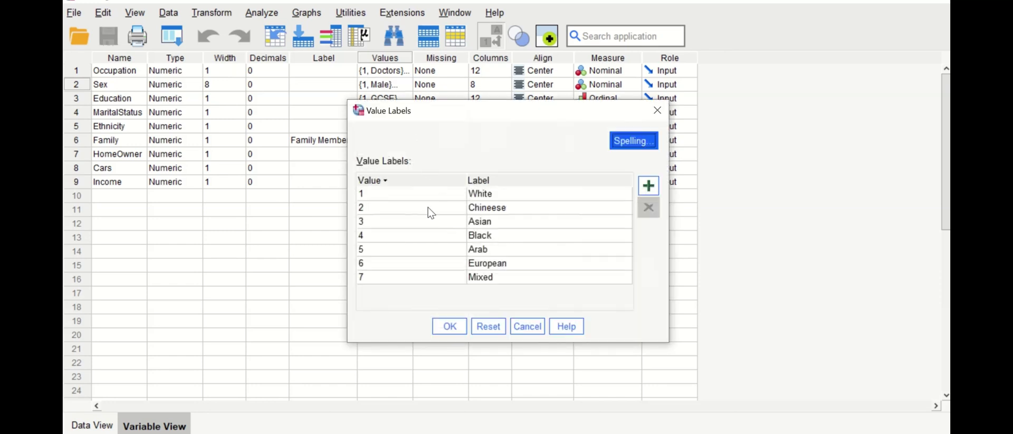
{"action": "left_click", "coordinate": [657, 110]}
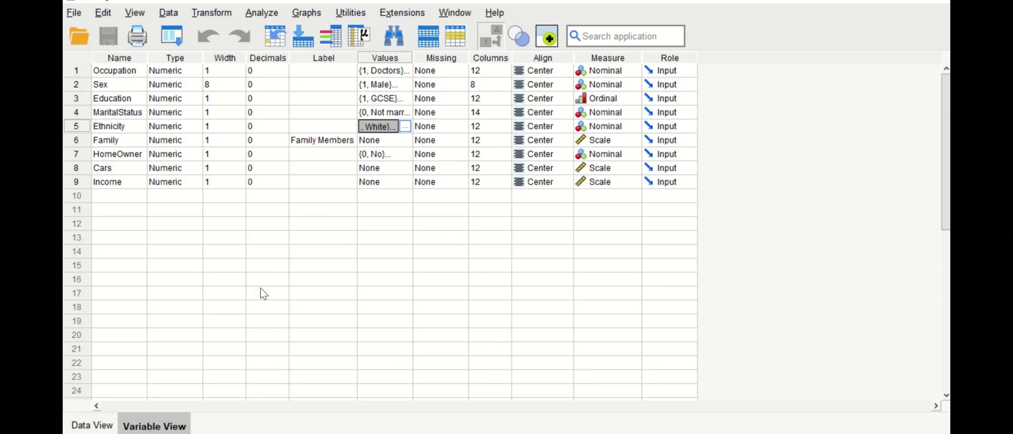
{"action": "left_click", "coordinate": [175, 43]}
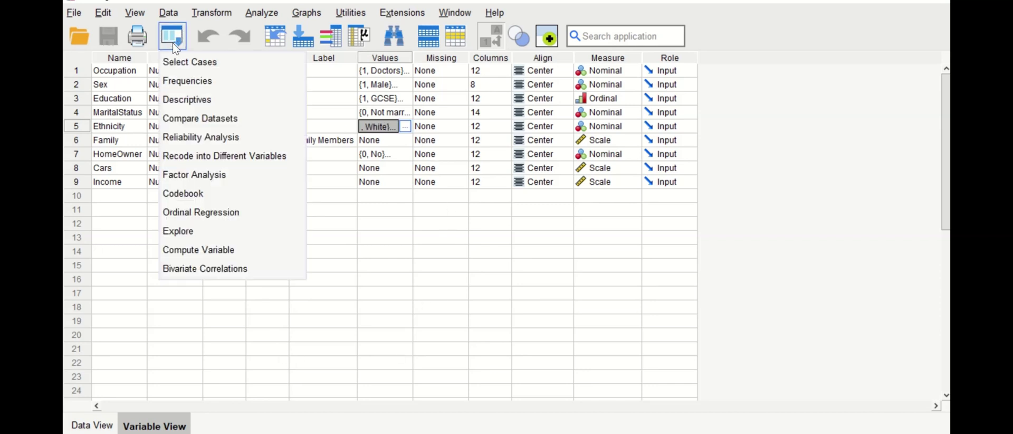
{"action": "left_click", "coordinate": [177, 64]}
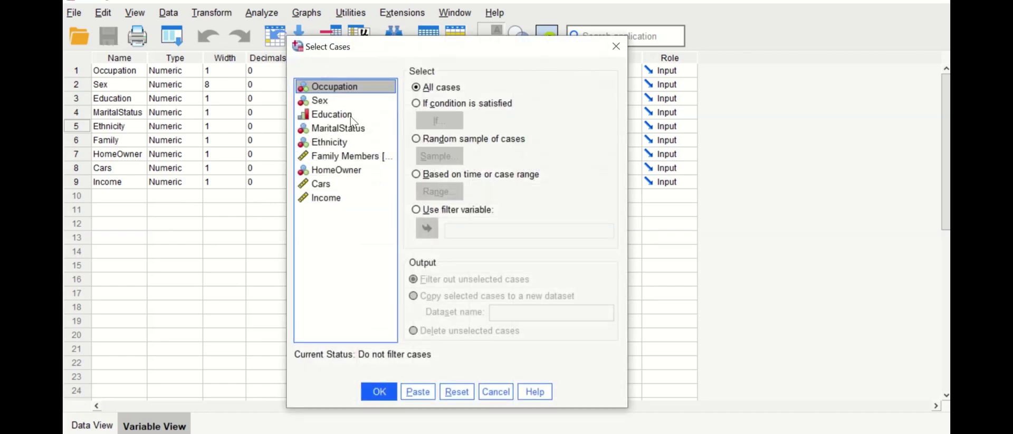
{"action": "left_click", "coordinate": [425, 104]}
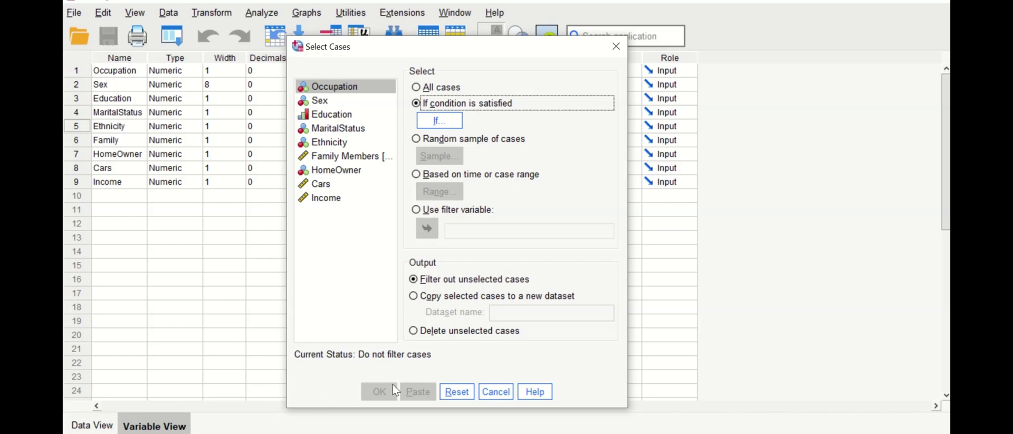
{"action": "left_click", "coordinate": [445, 121]}
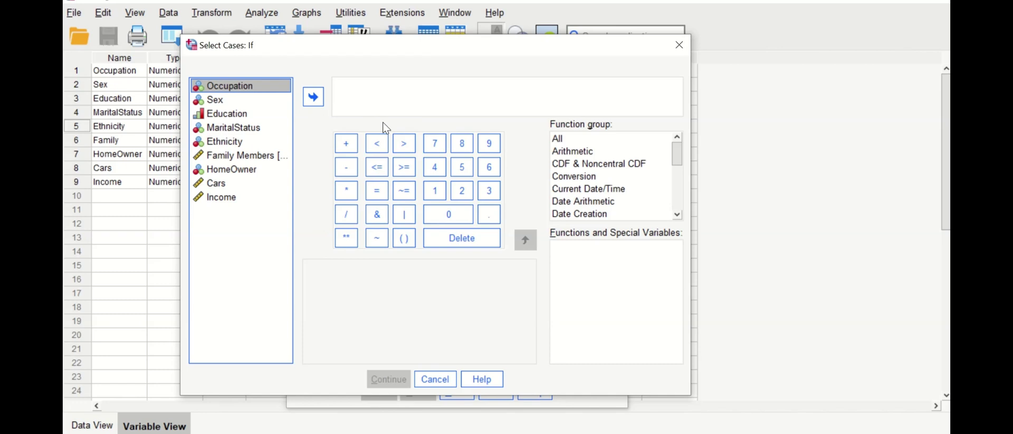
Build the bracketed condition (Occupation=1 | Occupation=2 | Occupation=3) in the Select Cases expression.
{"action": "left_click", "coordinate": [344, 93]}
{"action": "left_click", "coordinate": [407, 240]}
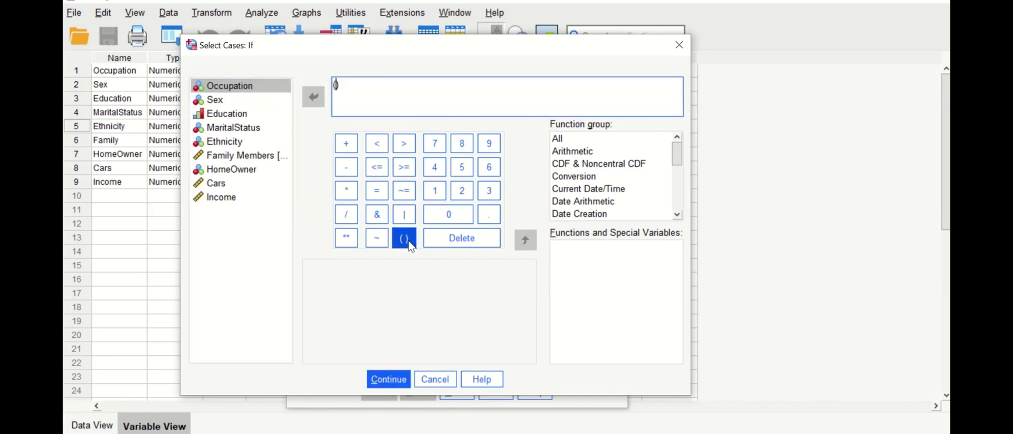
{"action": "left_click", "coordinate": [247, 86]}
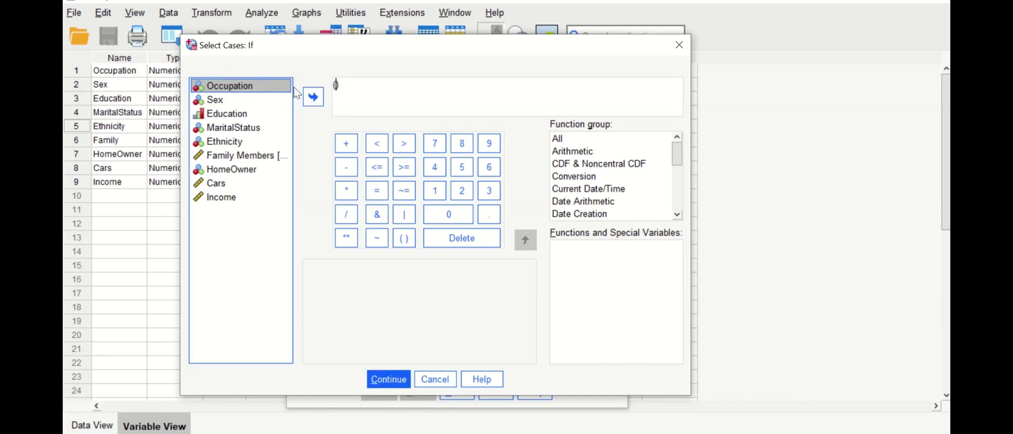
{"action": "left_click", "coordinate": [312, 96]}
{"action": "type", "text": "=1"}
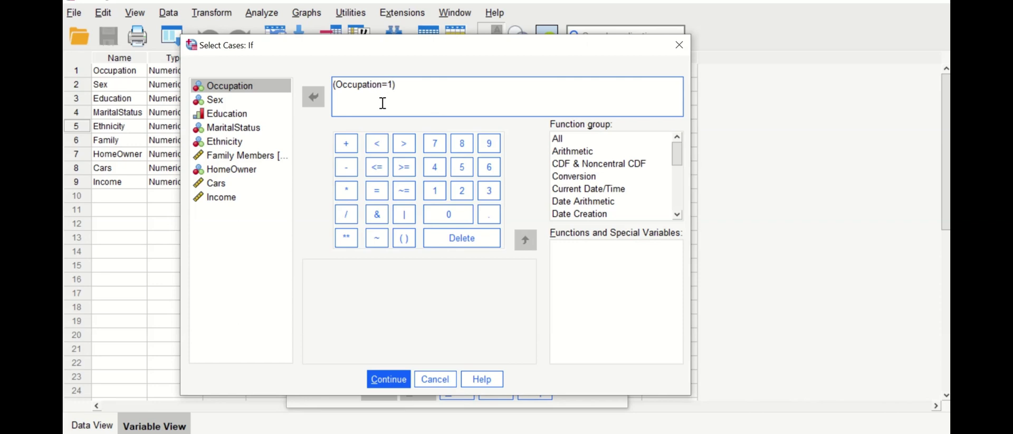
{"action": "left_click", "coordinate": [410, 215]}
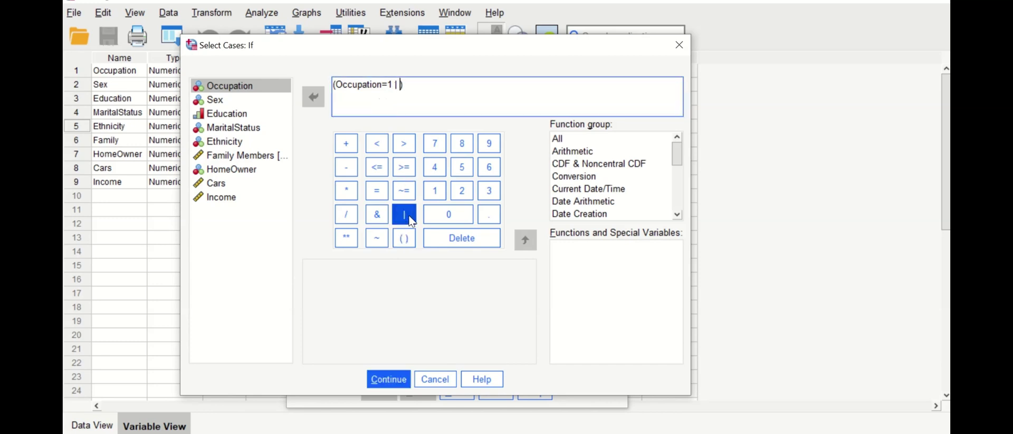
{"action": "double_click", "coordinate": [243, 94]}
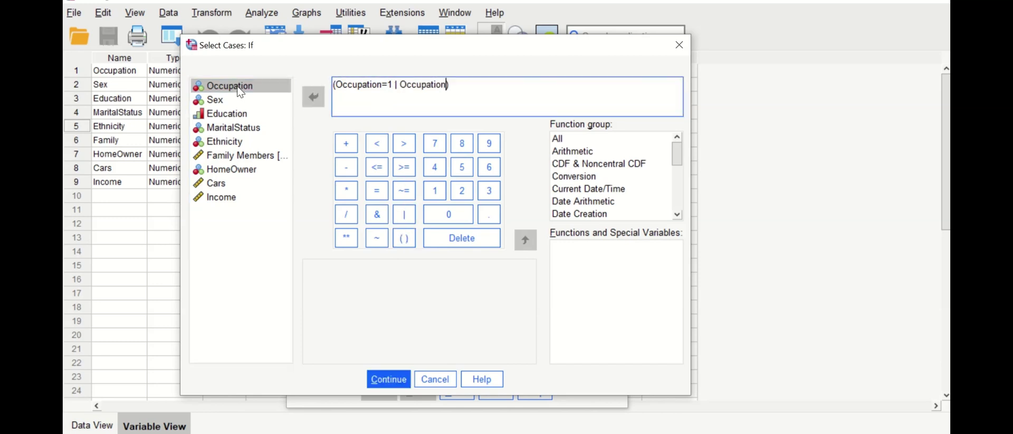
{"action": "type", "text": "=2"}
{"action": "left_click", "coordinate": [405, 214]}
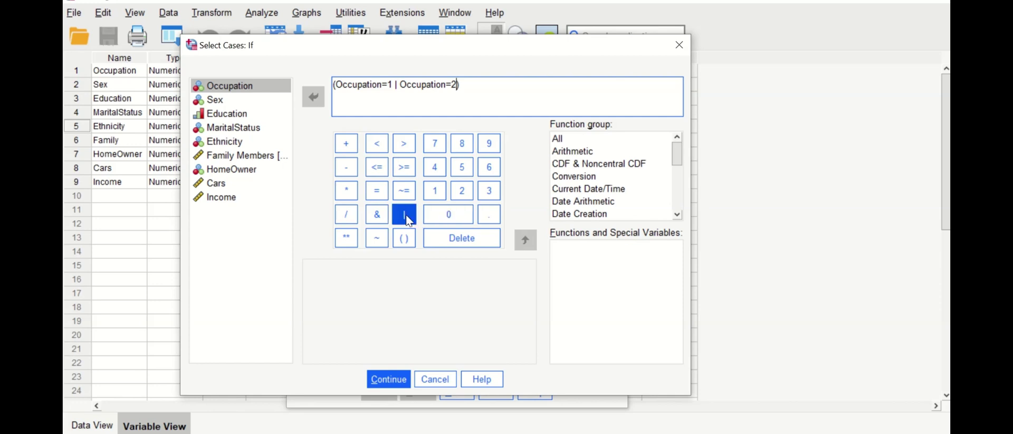
{"action": "left_click", "coordinate": [270, 84]}
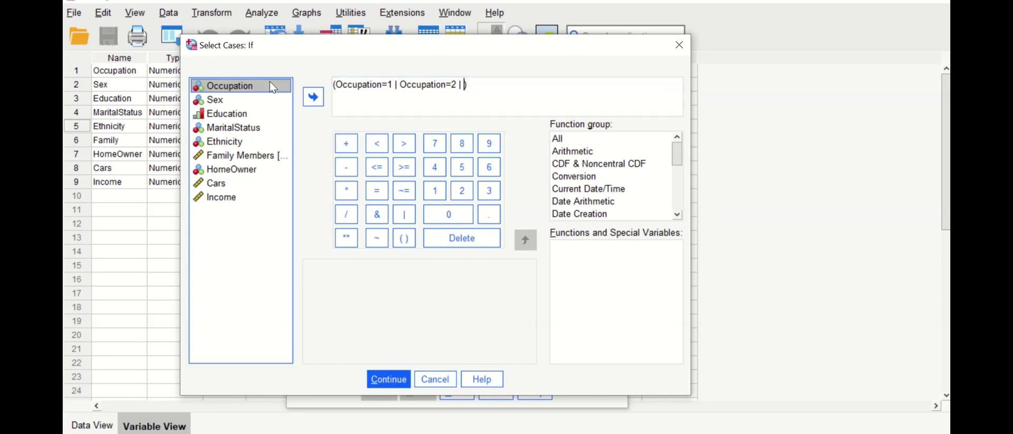
{"action": "left_click", "coordinate": [324, 99]}
{"action": "type", "text": "="}
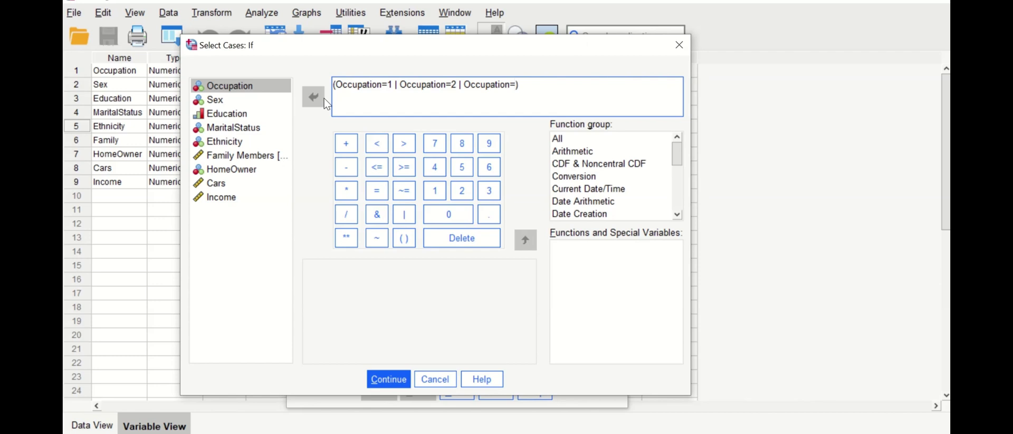
{"action": "type", "text": "3"}
Extend the condition after the closing bracket with & Sex=1 & Ethnicity=1, and apply it, filtering out unselected cases.
{"action": "left_click", "coordinate": [491, 158]}
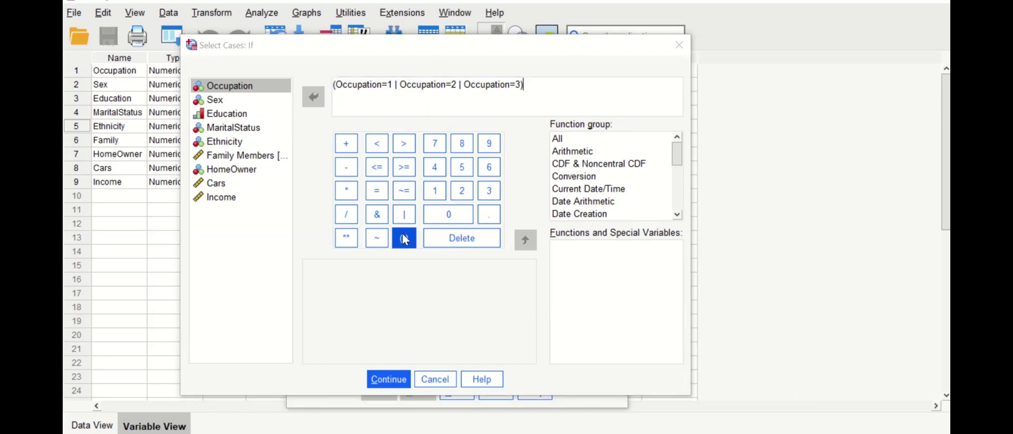
{"action": "left_click", "coordinate": [378, 218]}
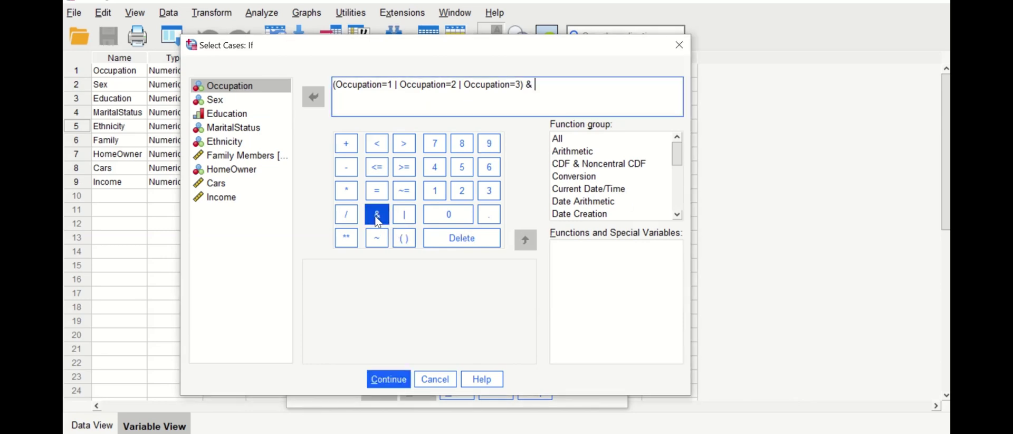
{"action": "double_click", "coordinate": [222, 100]}
{"action": "type", "text": "=1"}
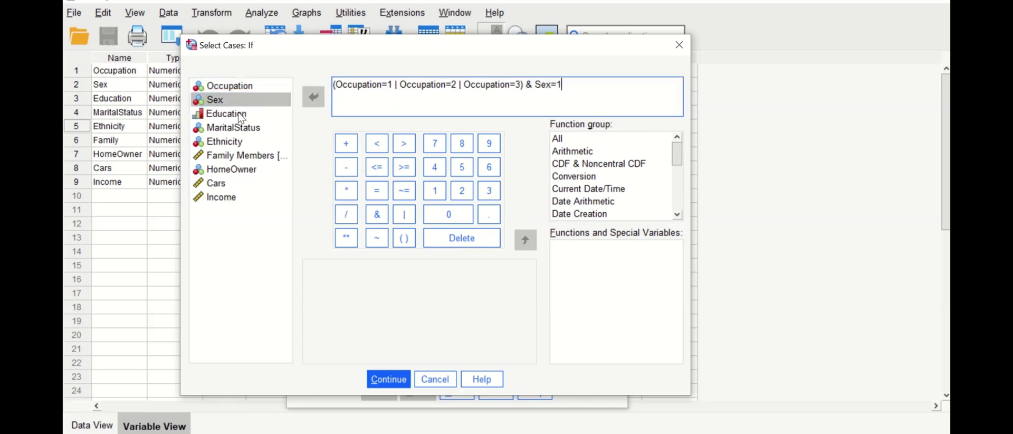
{"action": "left_click", "coordinate": [416, 216]}
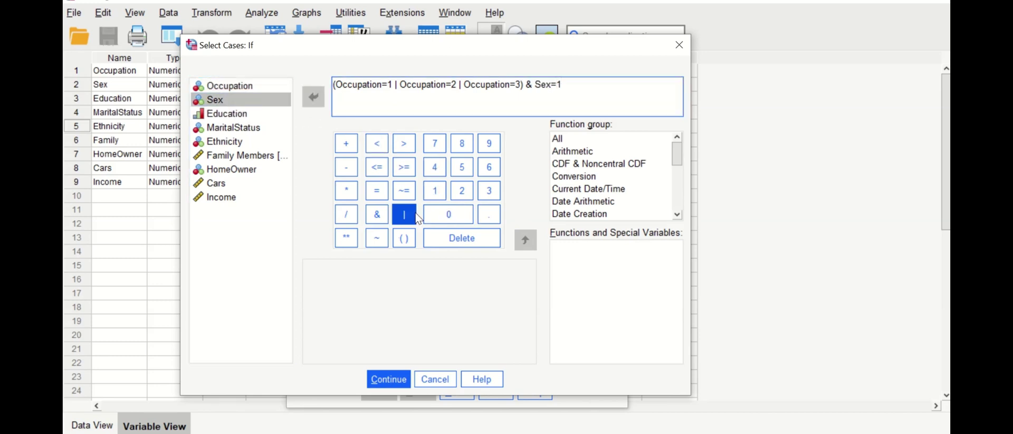
{"action": "left_click", "coordinate": [382, 221]}
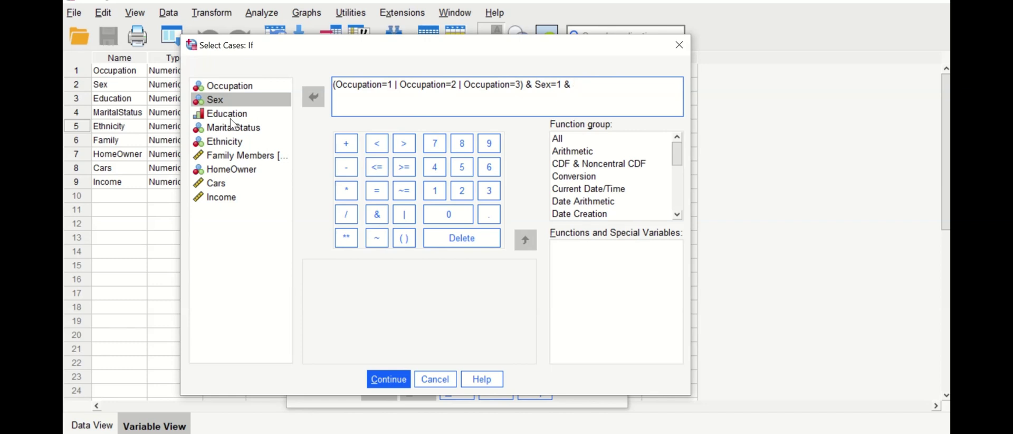
{"action": "double_click", "coordinate": [224, 142]}
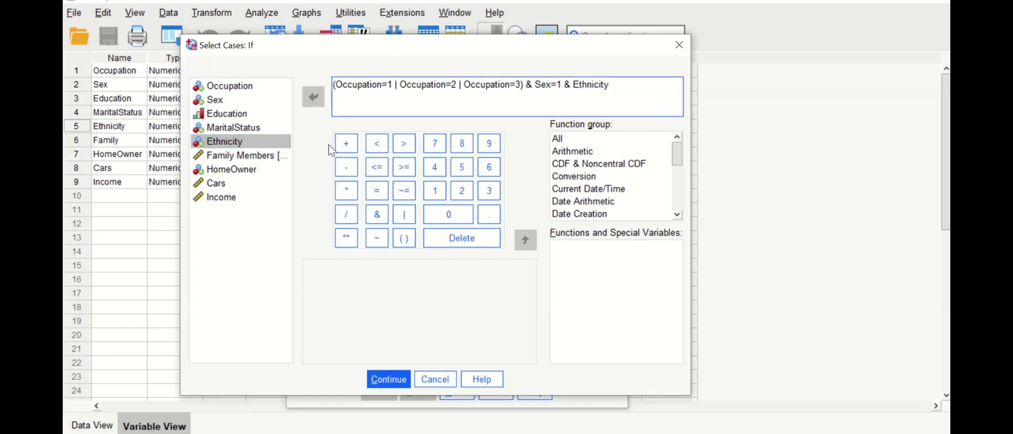
{"action": "type", "text": "=1"}
{"action": "left_click", "coordinate": [410, 376]}
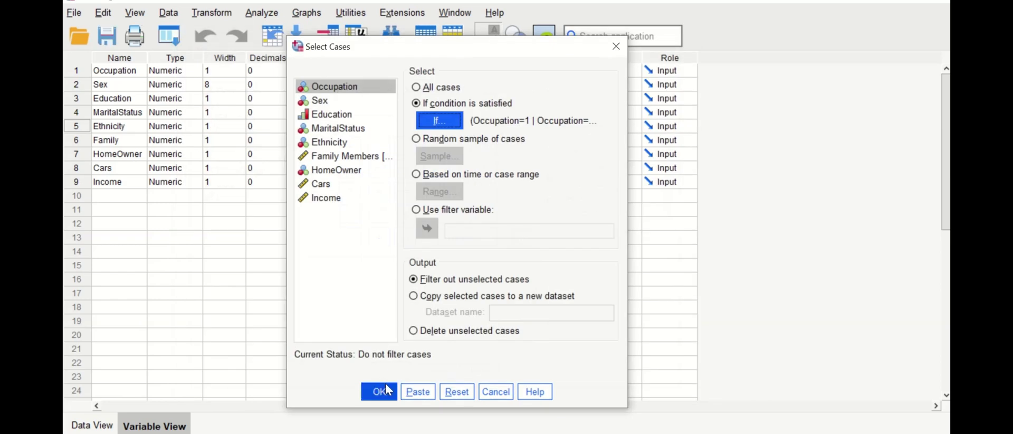
{"action": "left_click", "coordinate": [388, 390]}
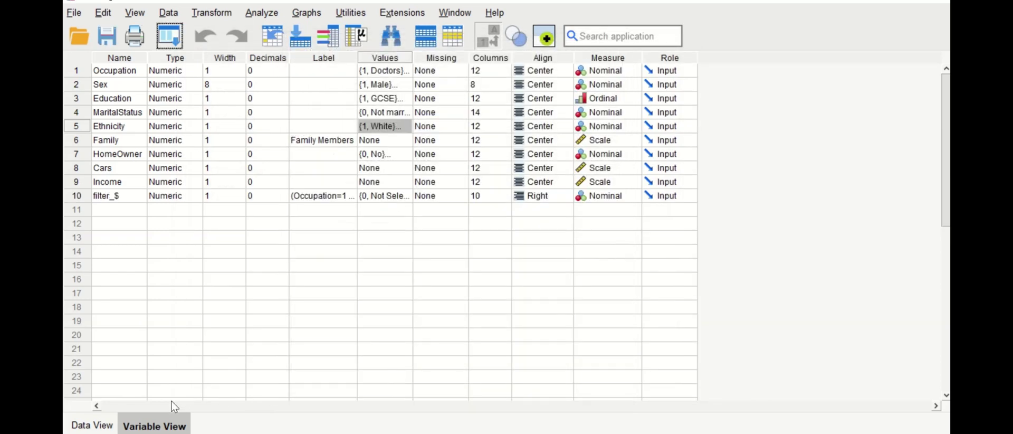
Examine the Occupation, Sex and Ethnicity values of the cases marked Selected in the filtered data.
{"action": "left_click", "coordinate": [87, 425]}
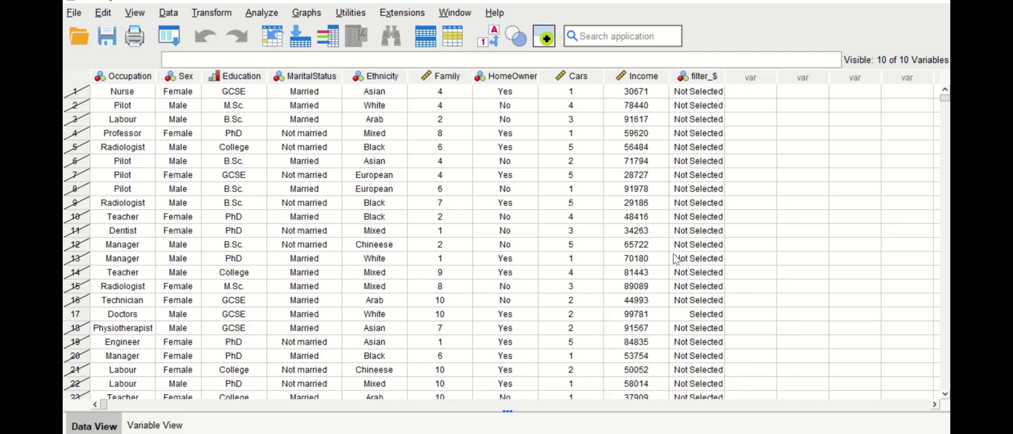
{"action": "scroll", "coordinate": [699, 261], "scroll_direction": "down", "scroll_amount": 8}
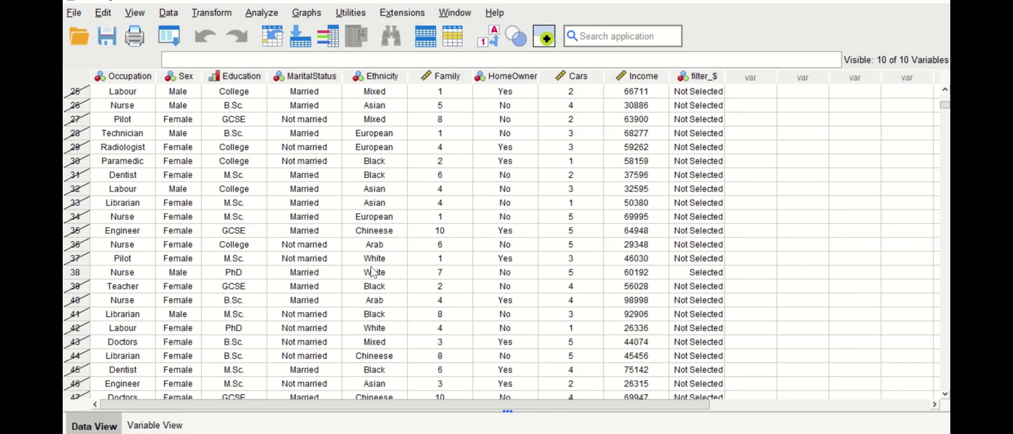
{"action": "scroll", "coordinate": [702, 262], "scroll_direction": "down", "scroll_amount": 3}
{"action": "scroll", "coordinate": [712, 264], "scroll_direction": "down", "scroll_amount": 1}
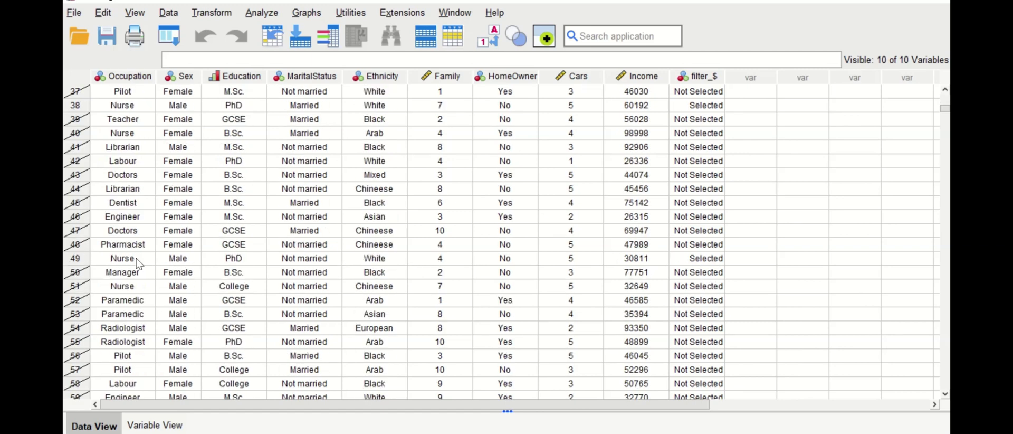
{"action": "scroll", "coordinate": [464, 199], "scroll_direction": "up", "scroll_amount": 4}
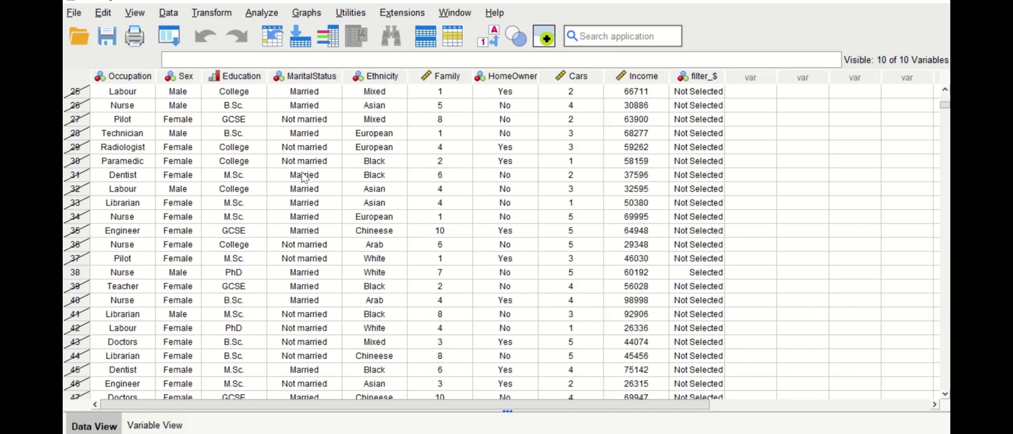
Run Frequencies on Occupation for the filtered cases and inspect the resulting frequency table.
{"action": "left_click", "coordinate": [165, 34]}
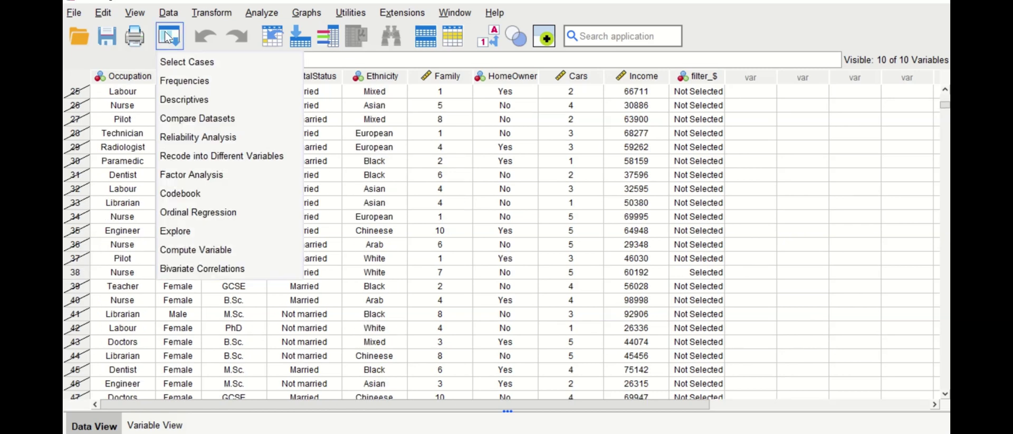
{"action": "left_click", "coordinate": [170, 80]}
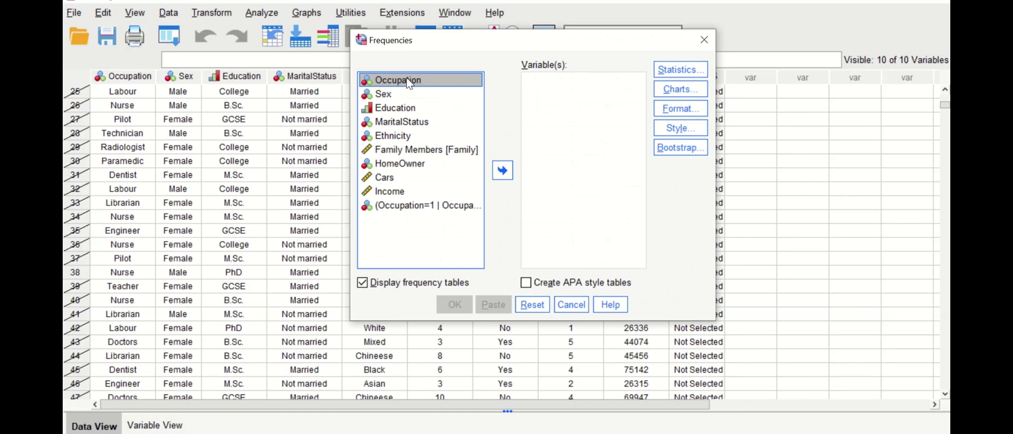
{"action": "left_click", "coordinate": [502, 171]}
{"action": "left_click", "coordinate": [457, 305]}
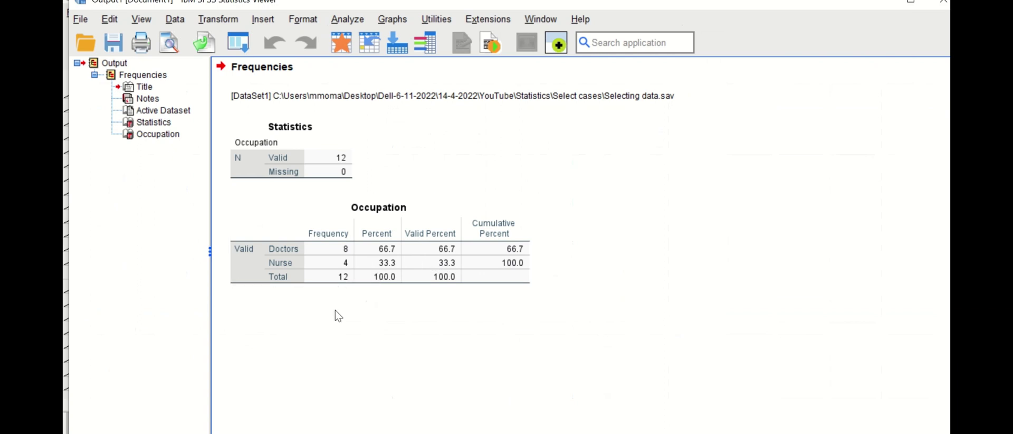
{"action": "left_click", "coordinate": [342, 286]}
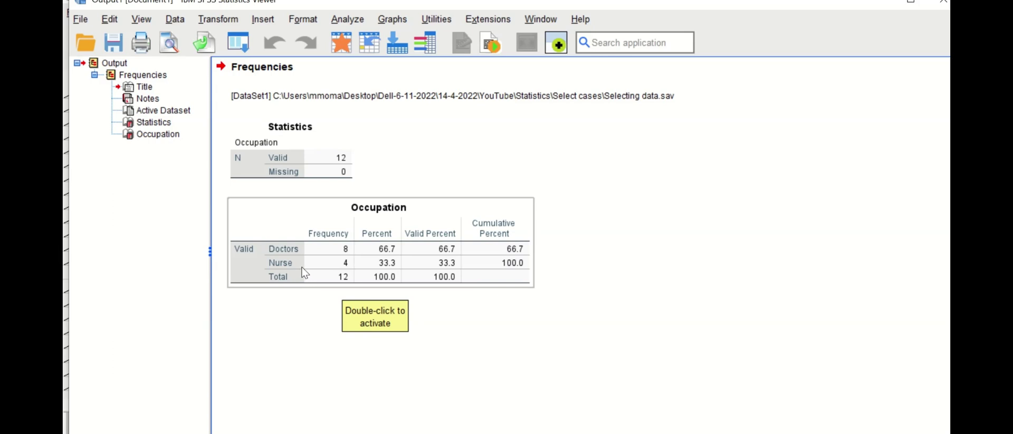
{"action": "left_click", "coordinate": [360, 323]}
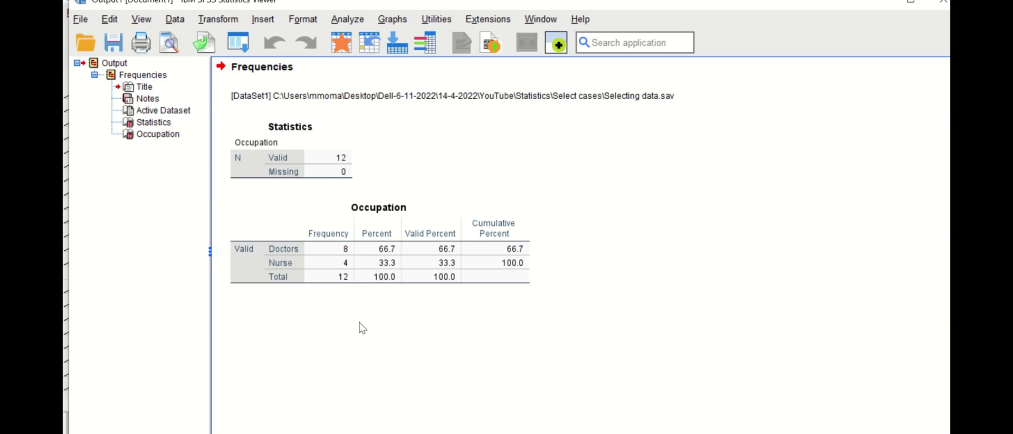